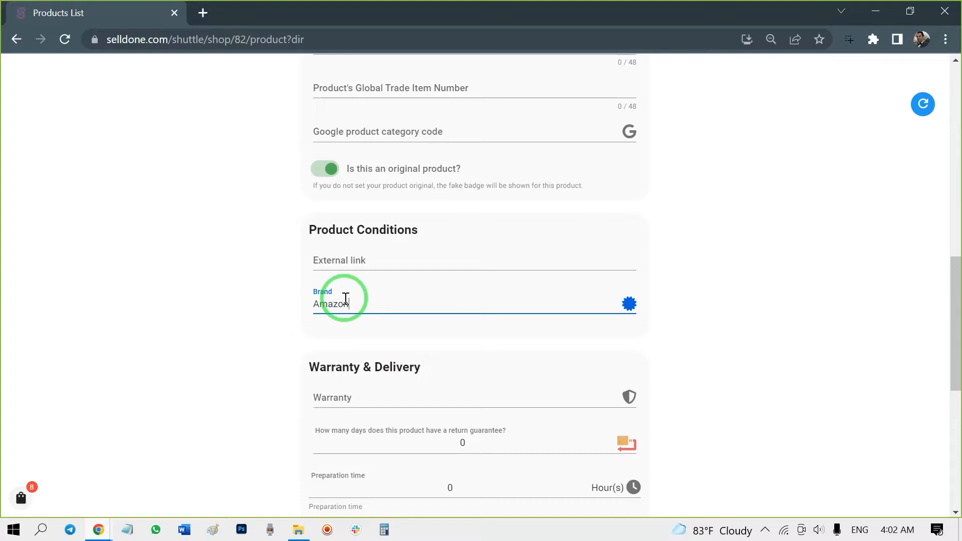
# - Save the product details and dock the store page beside the document holding the gift card specs
pyautogui.click(473, 353)
pyautogui.scroll(-3, 431, 369)
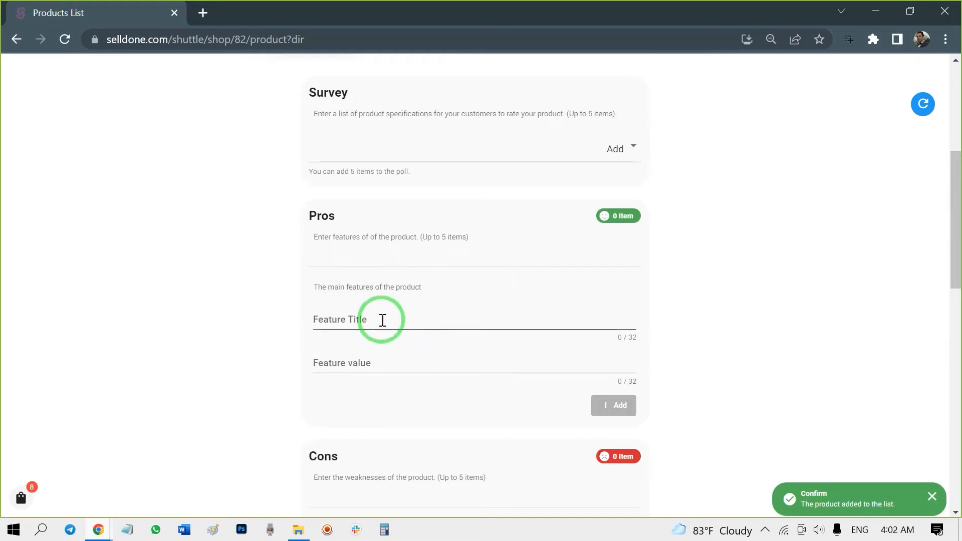
pyautogui.click(381, 319)
pyautogui.moveTo(532, 19); pyautogui.dragTo(0, 108)
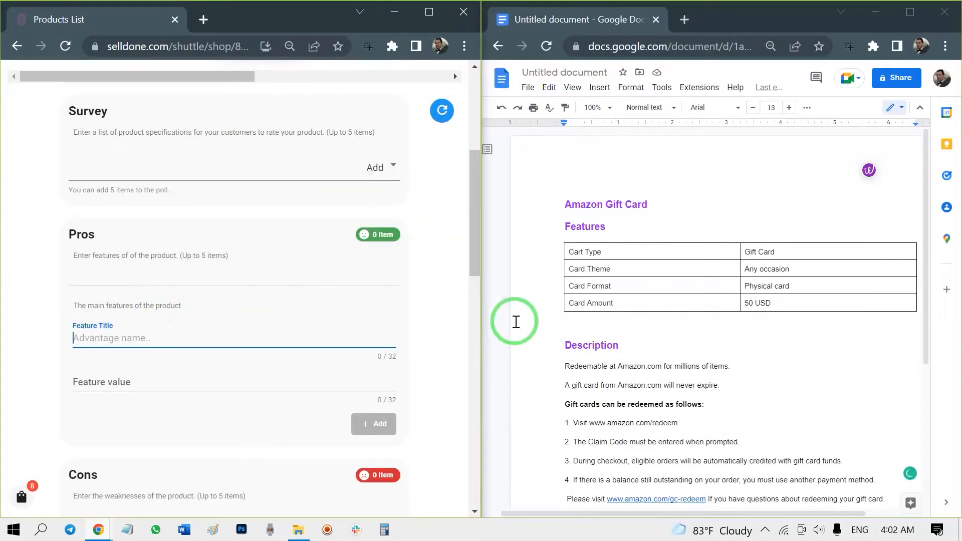
# - Add a Pros feature titled Cart Type with value Gift Card, copied from the document's features table
pyautogui.scroll(-2, 246, 323)
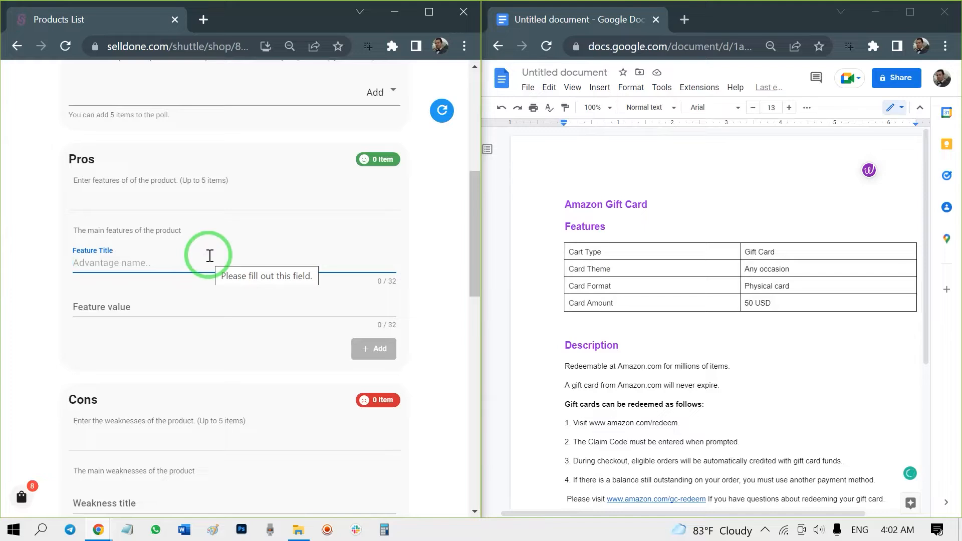
pyautogui.tripleClick(584, 252)
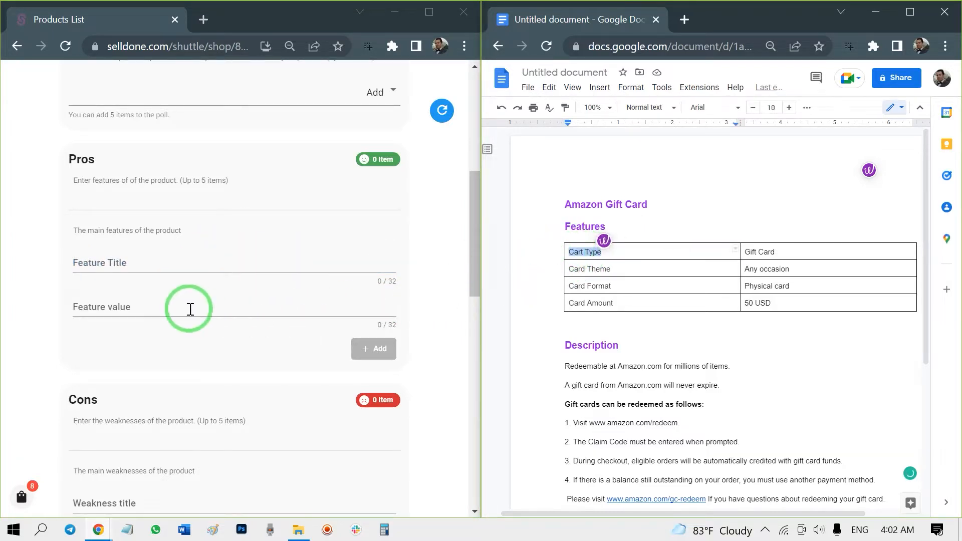
pyautogui.click(167, 264)
pyautogui.write('Cart Type')
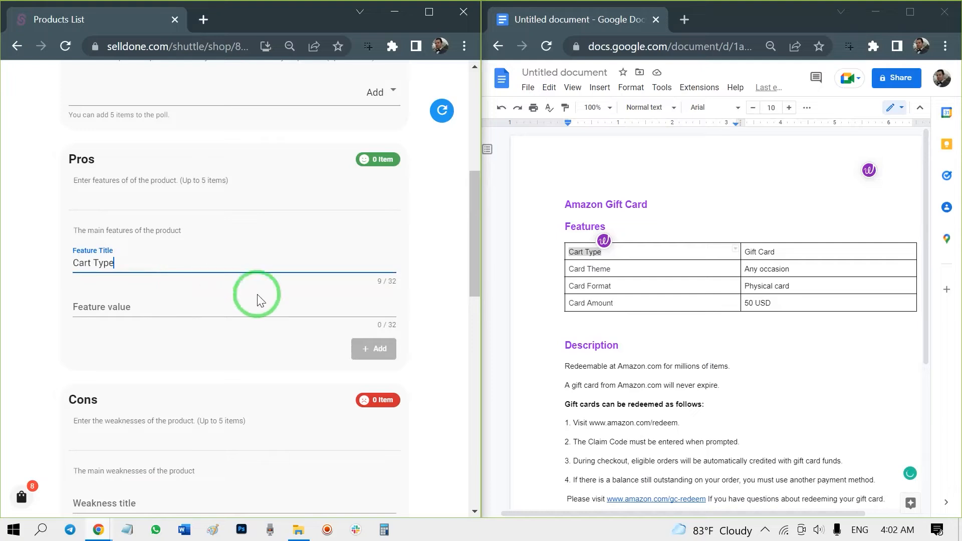
pyautogui.tripleClick(747, 256)
pyautogui.hotkey('ctrl', 'c')
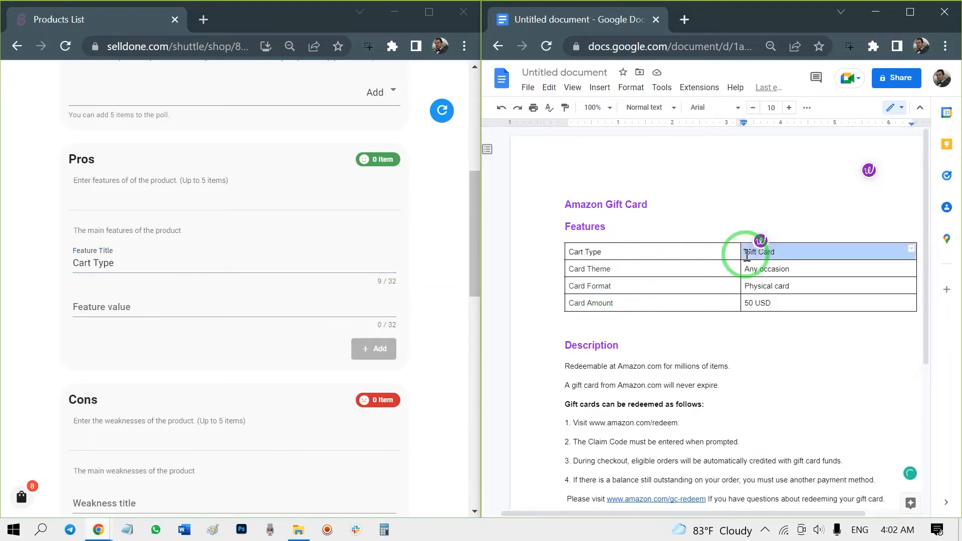
pyautogui.click(120, 316)
pyautogui.hotkey('ctrl', 'v')
pyautogui.click(357, 348)
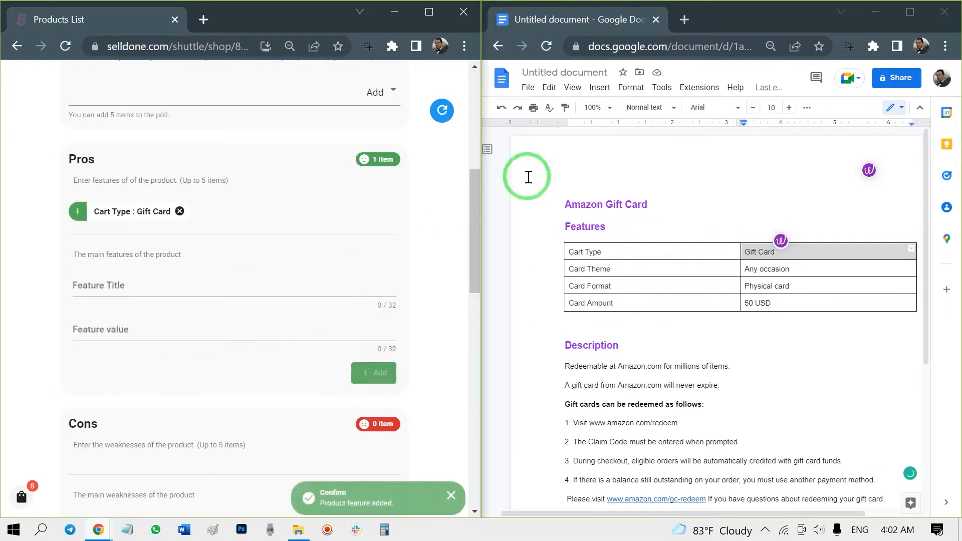
# - Add a Pros feature titled Card Theme with value Any occasion, copied from the document
pyautogui.tripleClick(596, 266)
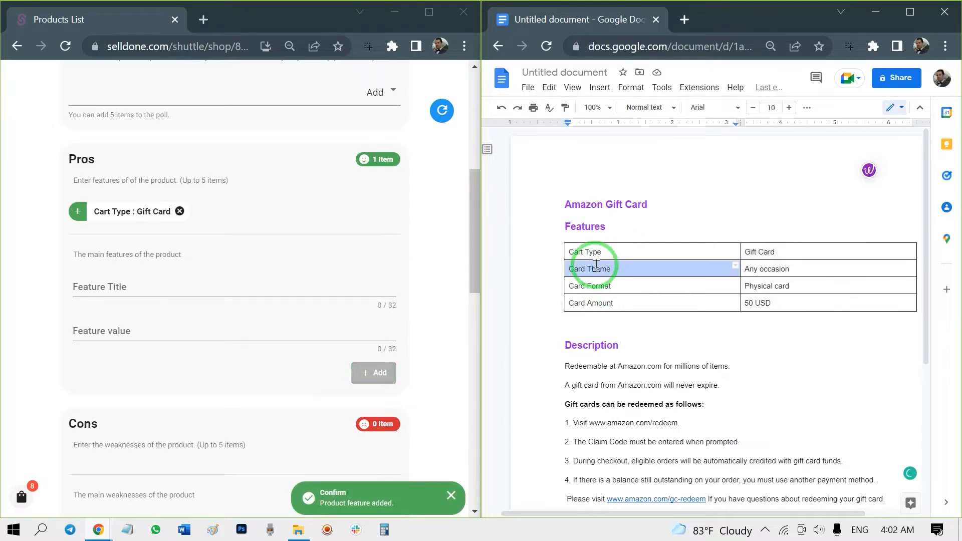
pyautogui.click(151, 286)
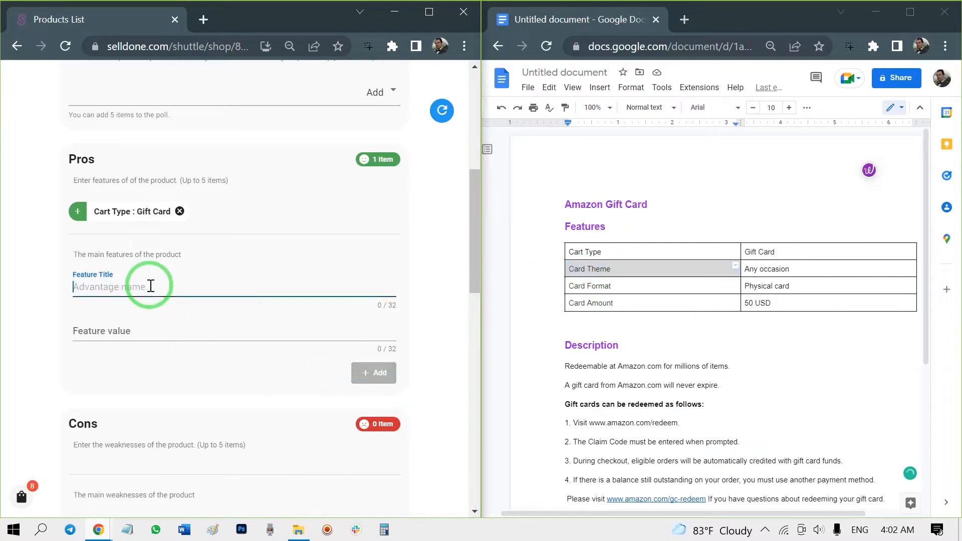
pyautogui.tripleClick(762, 267)
pyautogui.hotkey('ctrl', 'c')
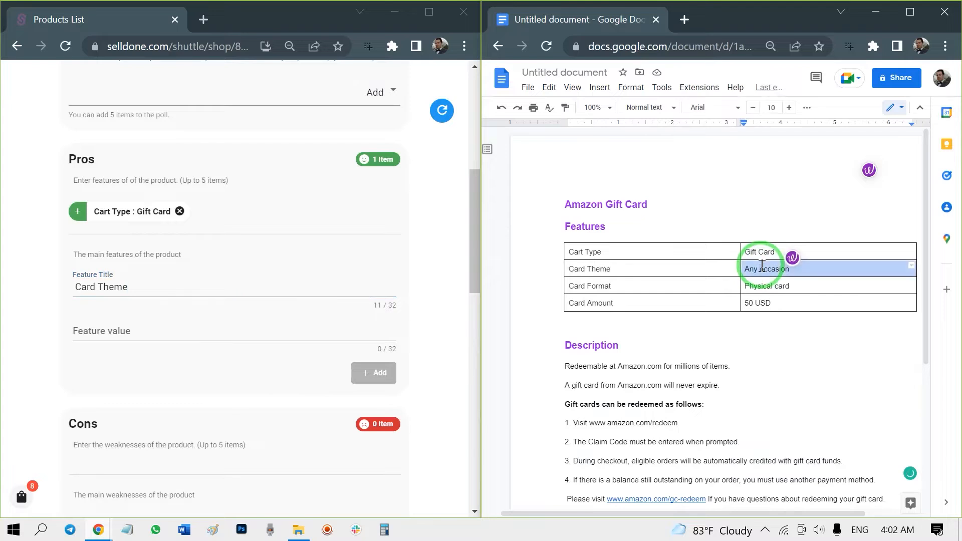
pyautogui.click(191, 327)
pyautogui.hotkey('ctrl', 'v')
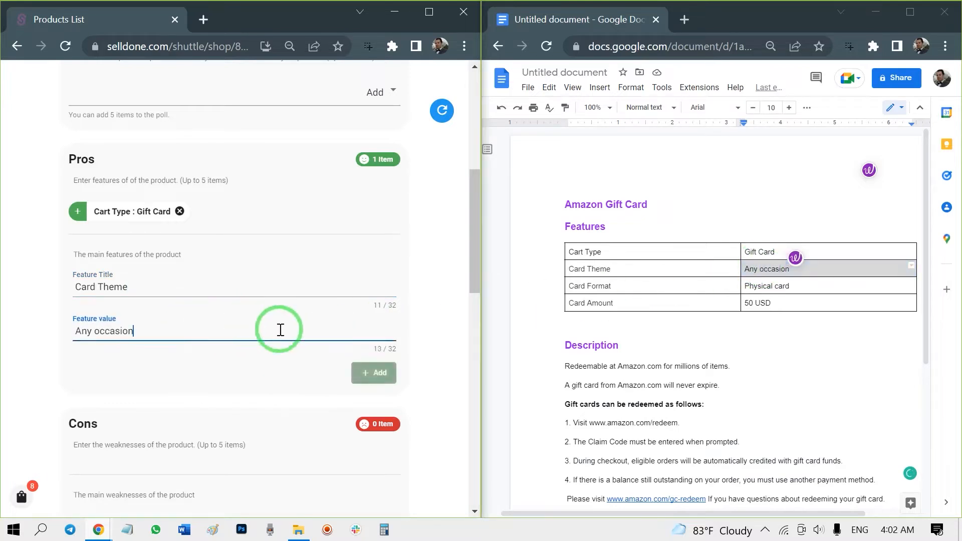
pyautogui.click(389, 375)
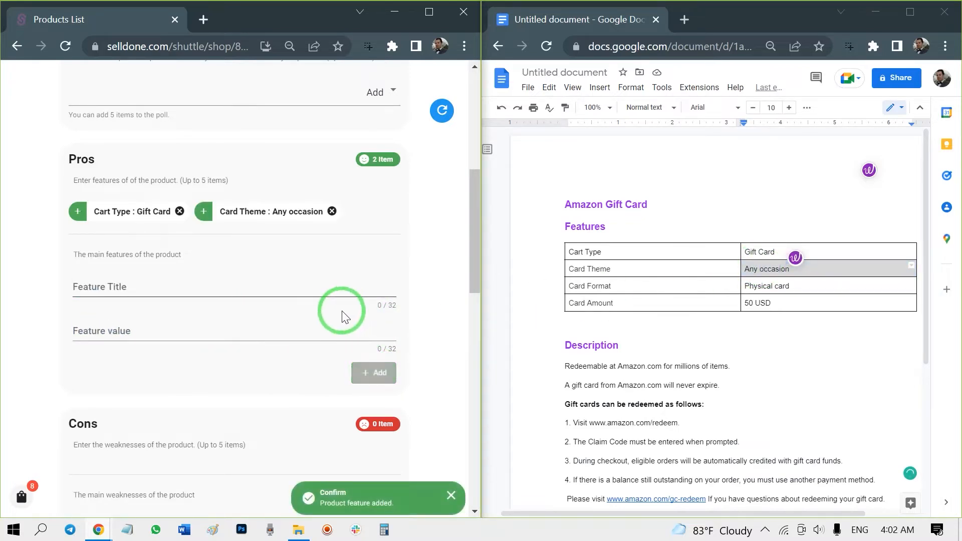
# - Continue to Technical Specifications and add a specification group headed Specifications
pyautogui.scroll(-3, 292, 339)
pyautogui.scroll(-2, 292, 340)
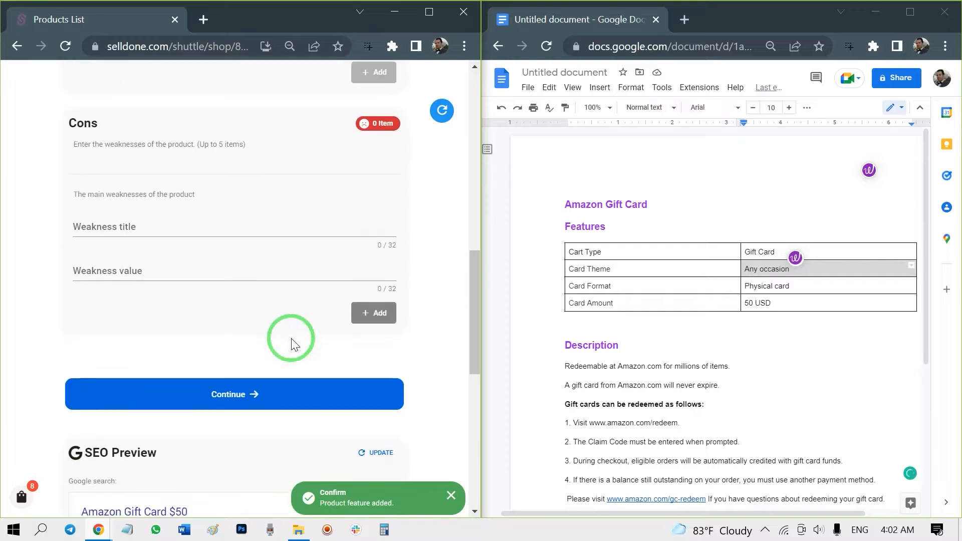
pyautogui.click(275, 395)
pyautogui.scroll(-3, 271, 340)
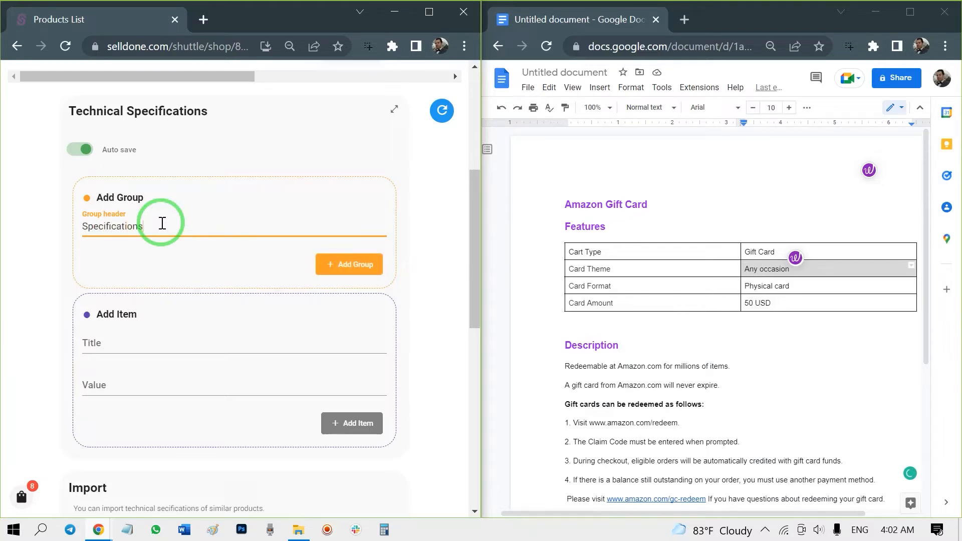
pyautogui.click(328, 261)
pyautogui.scroll(-2, 277, 234)
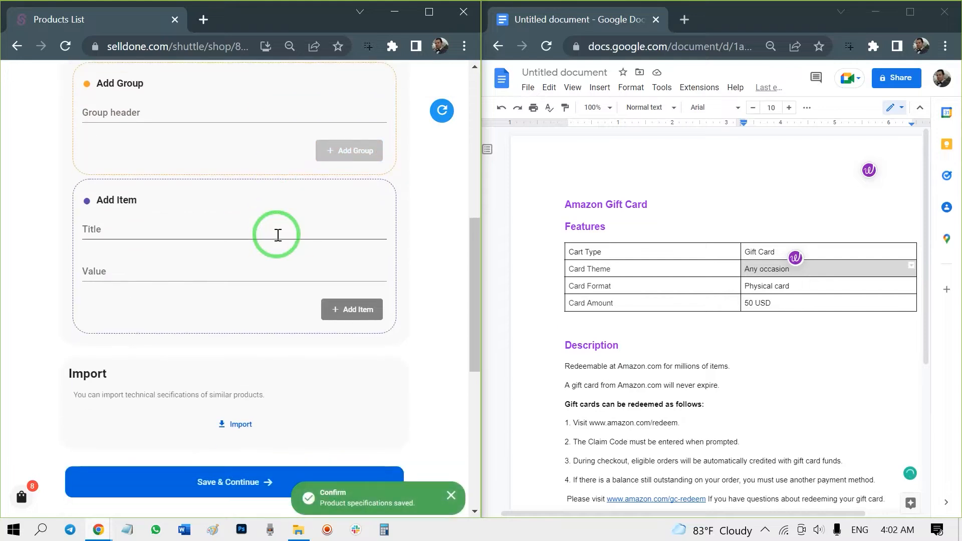
# - Add a specification item titled Card Format with value Physical card, copied from the document
pyautogui.click(208, 232)
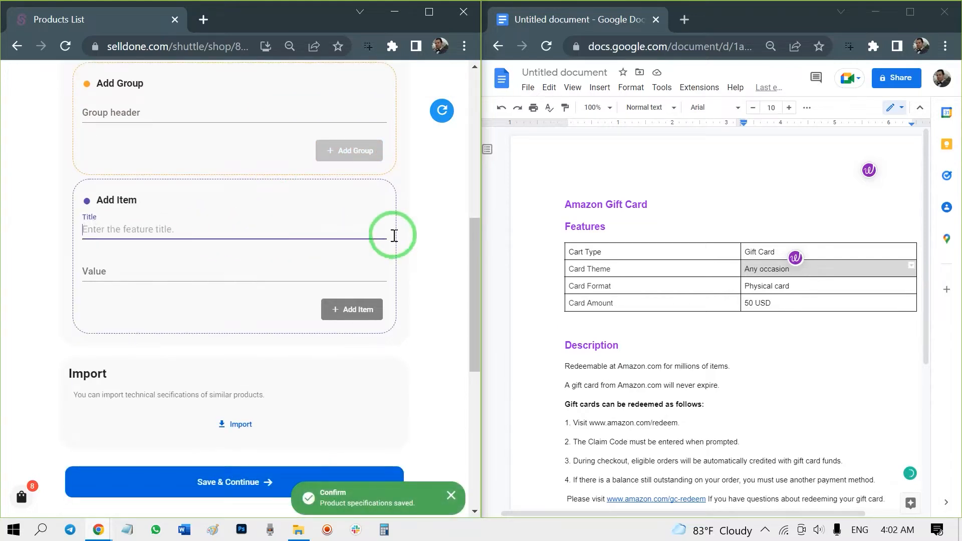
pyautogui.doubleClick(591, 289)
pyautogui.tripleClick(592, 289)
pyautogui.hotkey('ctrl', 'c')
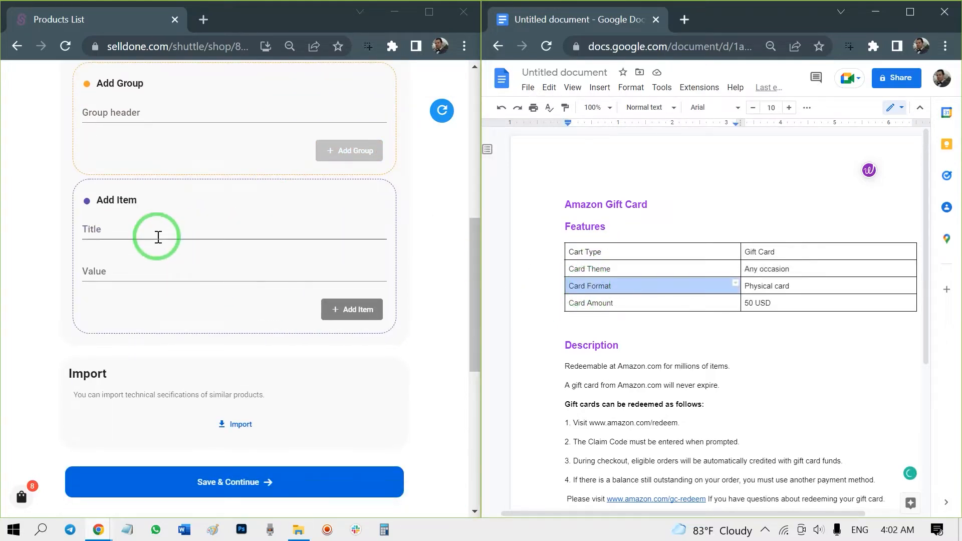
pyautogui.click(158, 236)
pyautogui.hotkey('ctrl', 'v')
pyautogui.click(765, 287)
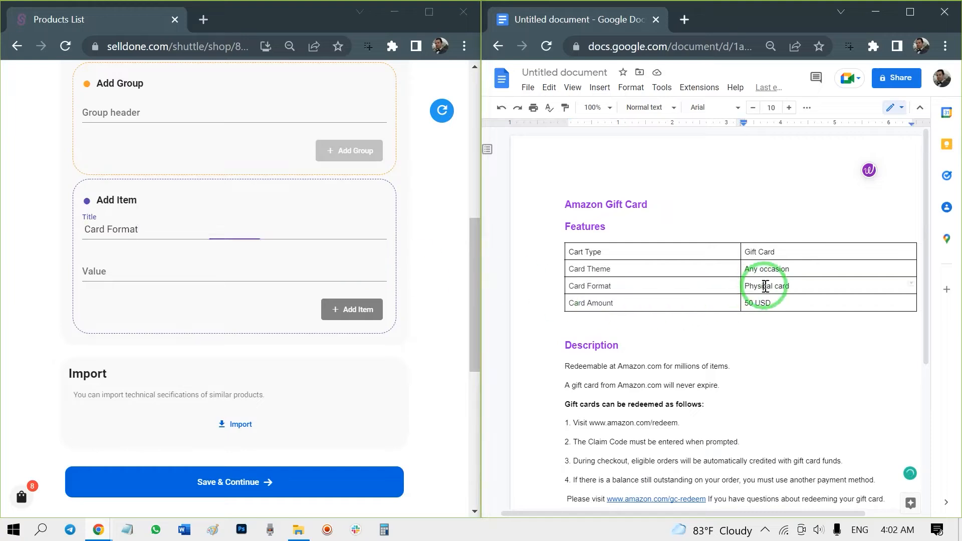
pyautogui.tripleClick(765, 287)
pyautogui.hotkey('ctrl', 'c')
pyautogui.click(142, 273)
pyautogui.hotkey('ctrl', 'v')
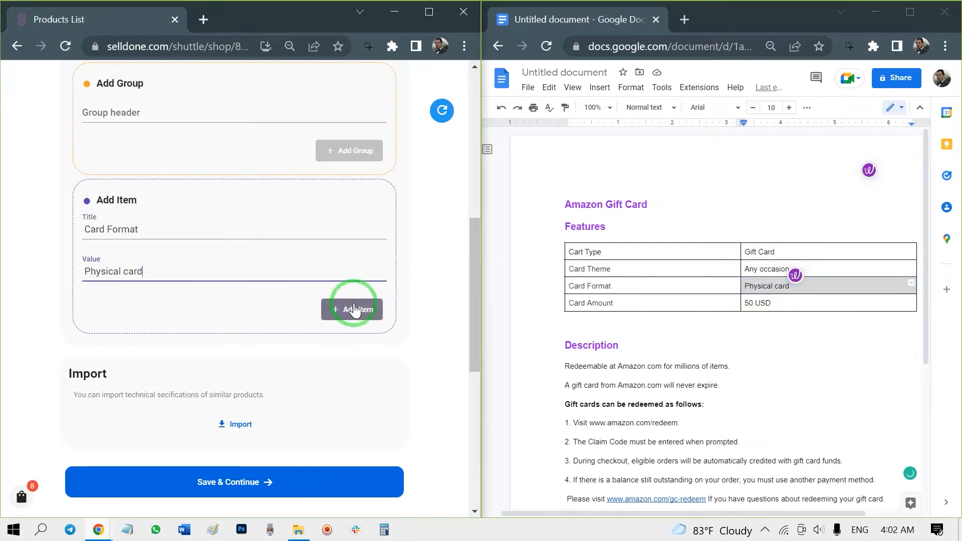
pyautogui.click(353, 309)
# - Add a specification item titled Card Amount with value 50 USD, copied from the document
pyautogui.tripleClick(611, 303)
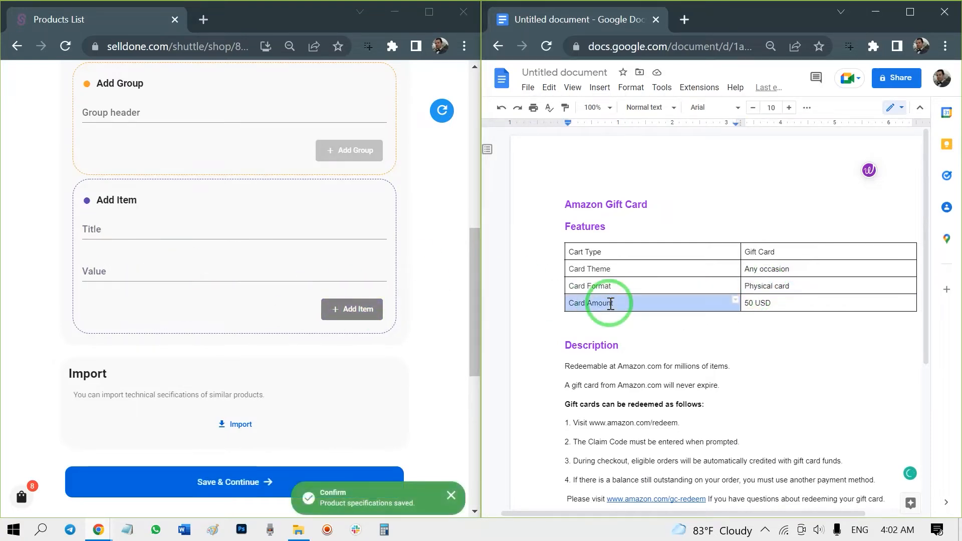
pyautogui.hotkey('ctrl', 'c')
pyautogui.click(144, 230)
pyautogui.hotkey('ctrl', 'v')
pyautogui.tripleClick(762, 302)
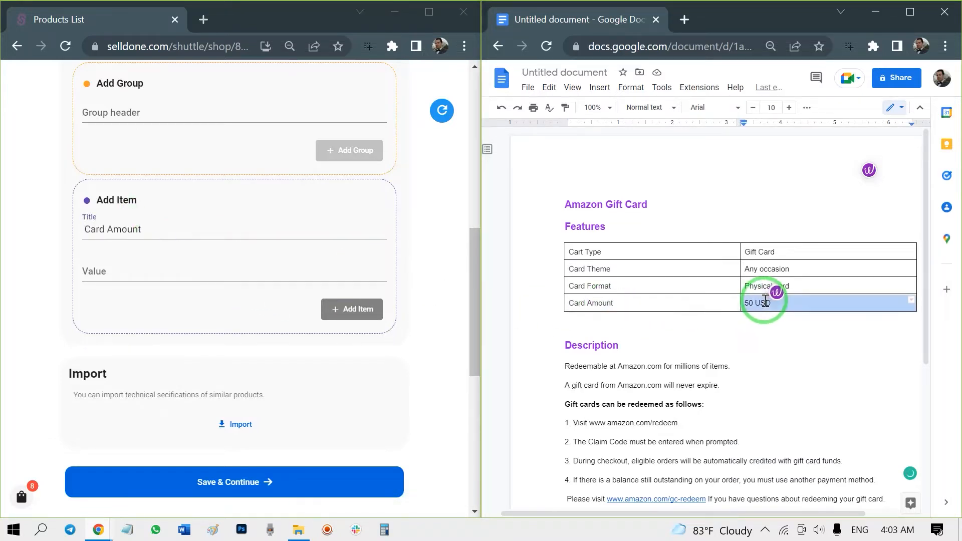
pyautogui.hotkey('ctrl', 'c')
pyautogui.click(281, 278)
pyautogui.hotkey('ctrl', 'v')
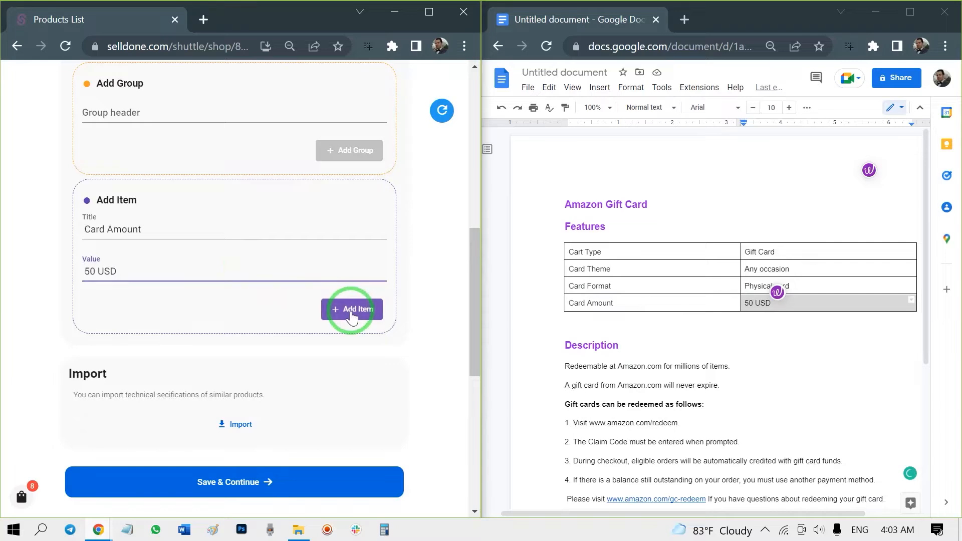
pyautogui.click(352, 311)
# - Save the specifications and continue to the Pictures section in a maximized browser window
pyautogui.scroll(-2, 311, 376)
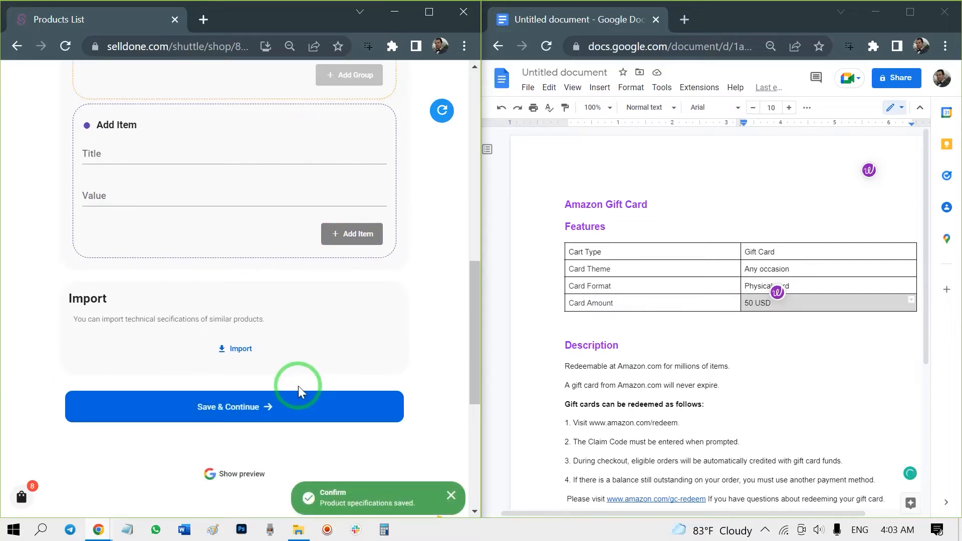
pyautogui.click(261, 406)
pyautogui.doubleClick(417, 10)
pyautogui.scroll(3, 393, 219)
pyautogui.scroll(-3, 393, 218)
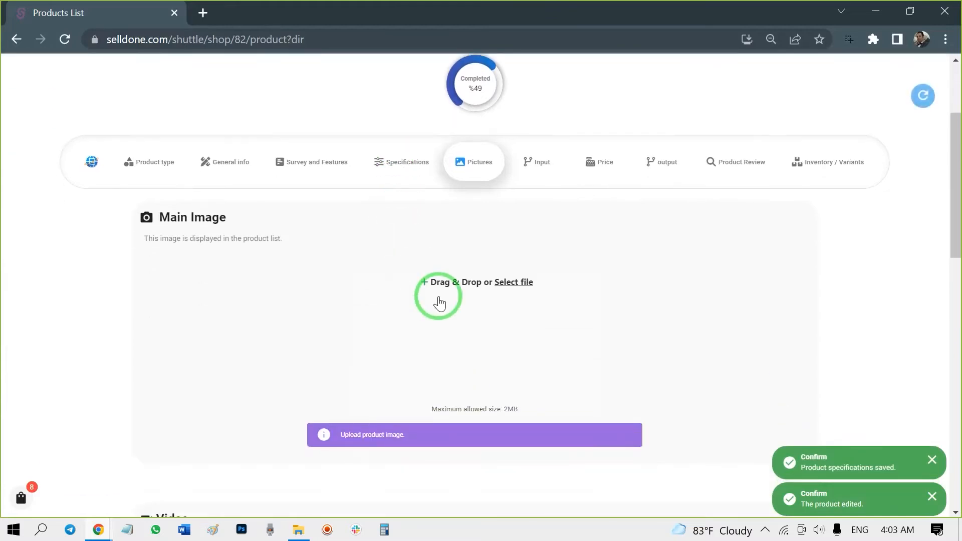
# - Upload Amazon 50.jpg from the Gift Cards folder as the product's main image
pyautogui.click(411, 274)
pyautogui.click(290, 34)
pyautogui.doubleClick(419, 160)
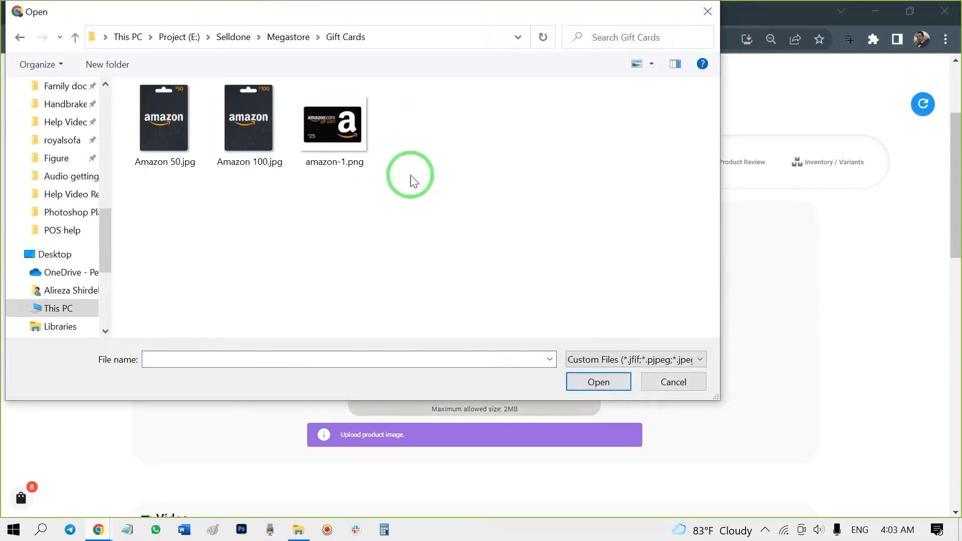
pyautogui.click(195, 137)
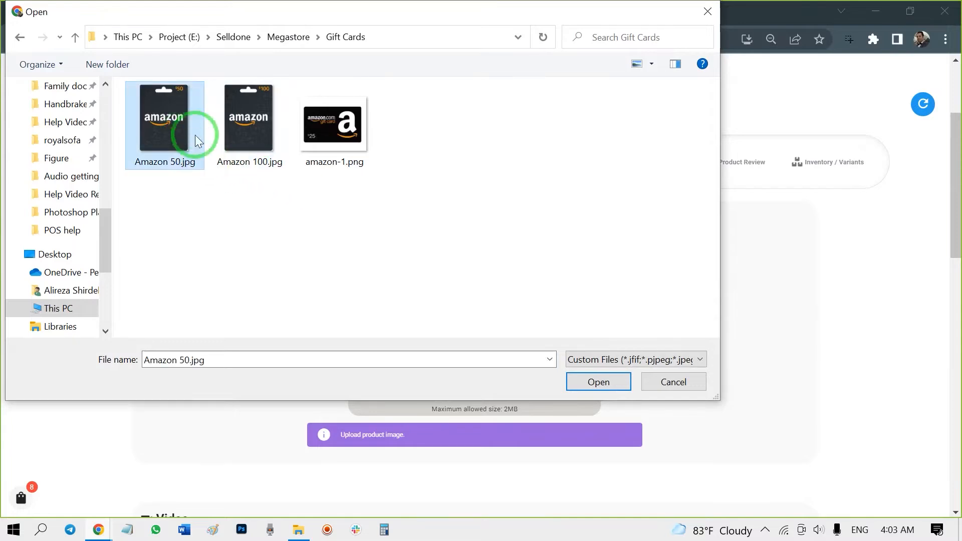
pyautogui.click(603, 382)
# - Save the pictures and continue to the buyer input form
pyautogui.scroll(-1, 581, 320)
pyautogui.scroll(-6, 584, 323)
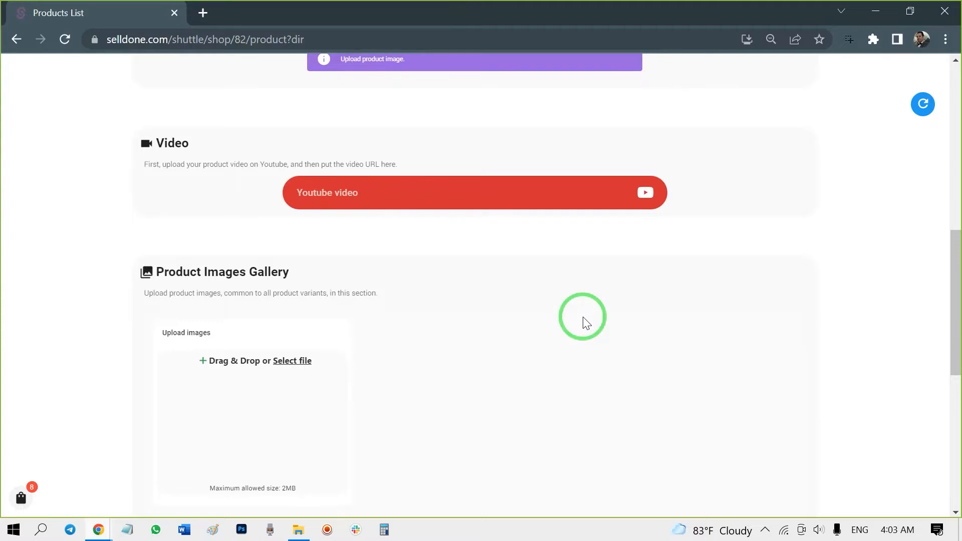
pyautogui.scroll(-3, 586, 323)
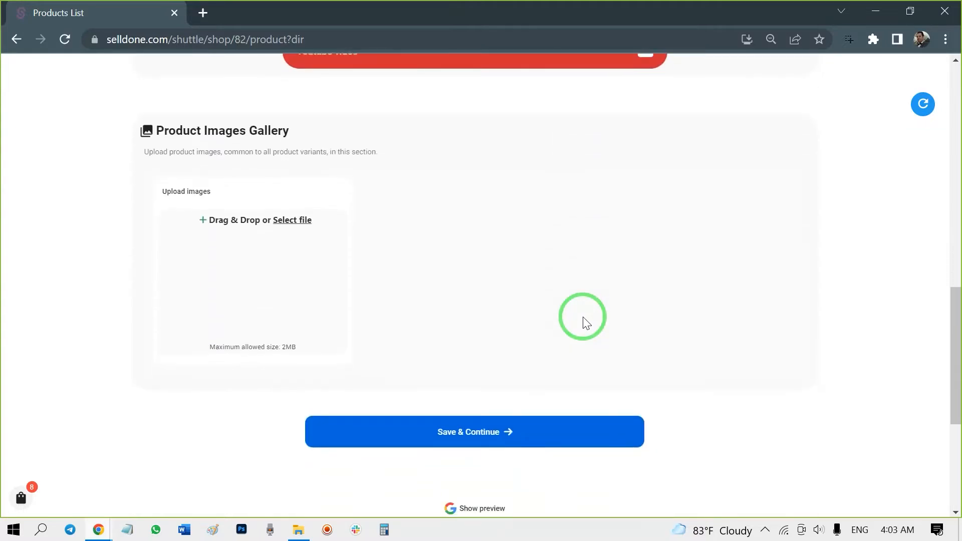
pyautogui.click(449, 429)
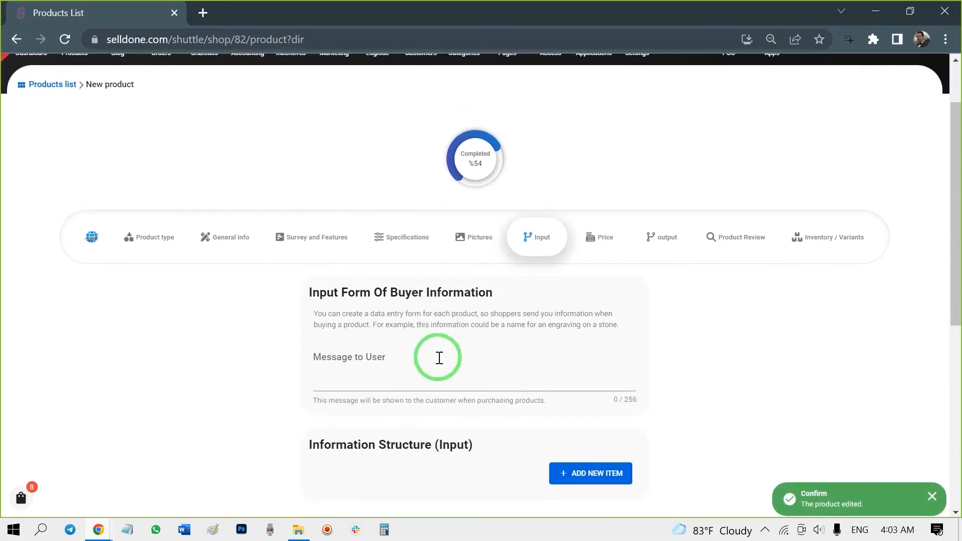
# - Open the Price section and set the product price to 50 USD
pyautogui.scroll(-2, 501, 311)
pyautogui.click(606, 178)
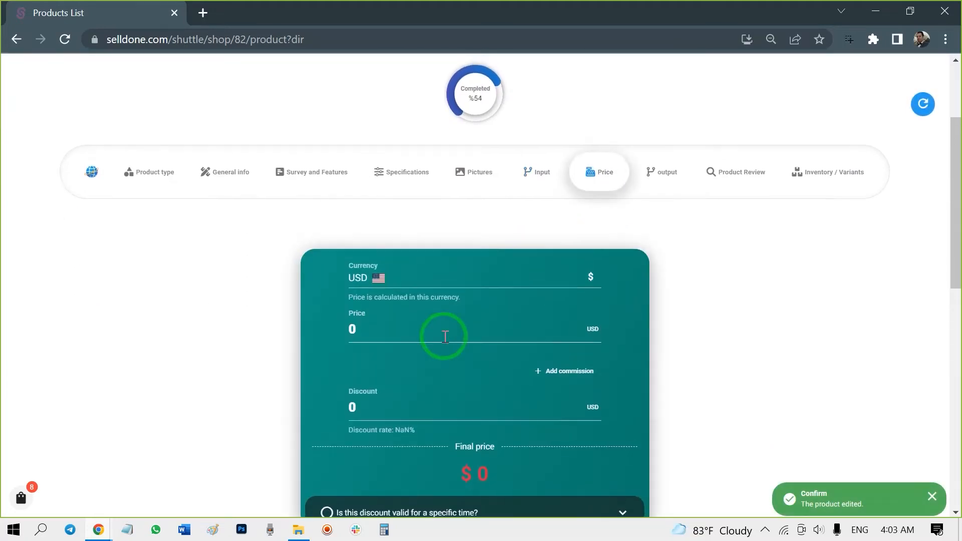
pyautogui.scroll(-1, 444, 336)
pyautogui.click(410, 292)
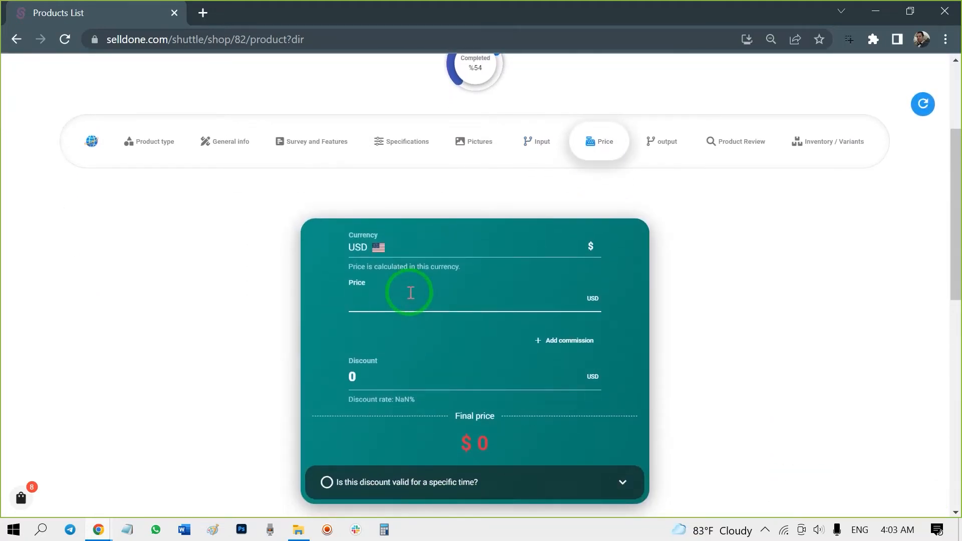
pyautogui.write('50')
# - Set the discount to 5 USD and save the pricing
pyautogui.click(368, 380)
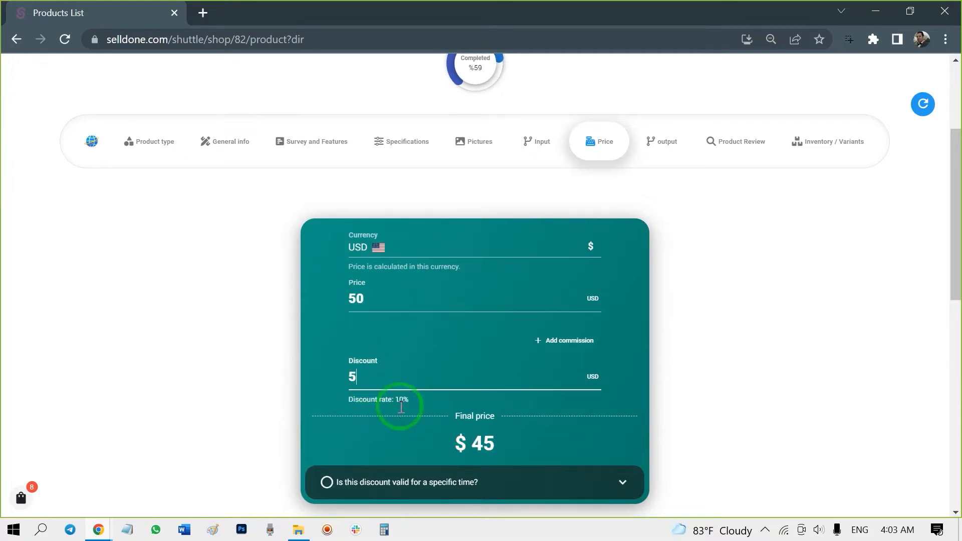
pyautogui.scroll(-3, 472, 417)
pyautogui.click(473, 413)
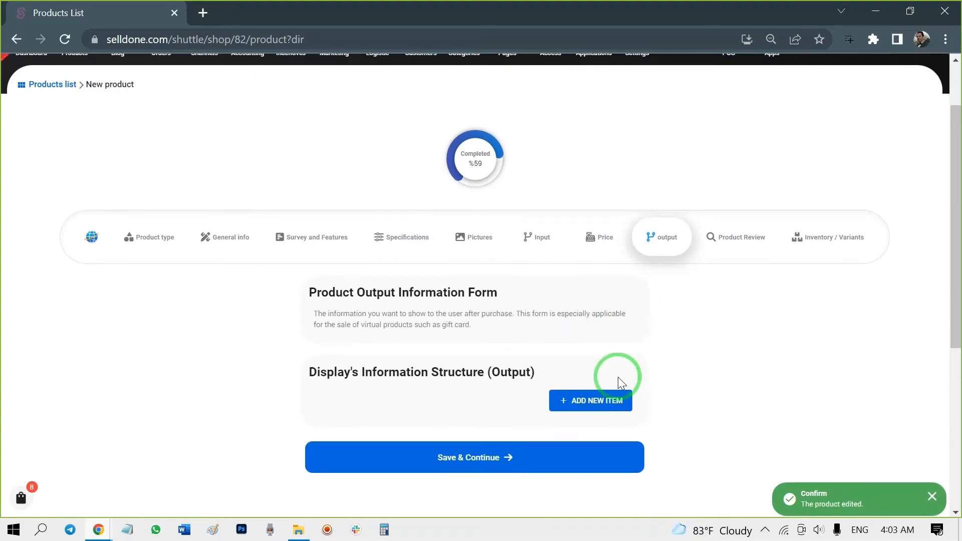
# - Add a simple output field with variable name Gift card and title Redeem the code, then save and continue
pyautogui.click(596, 399)
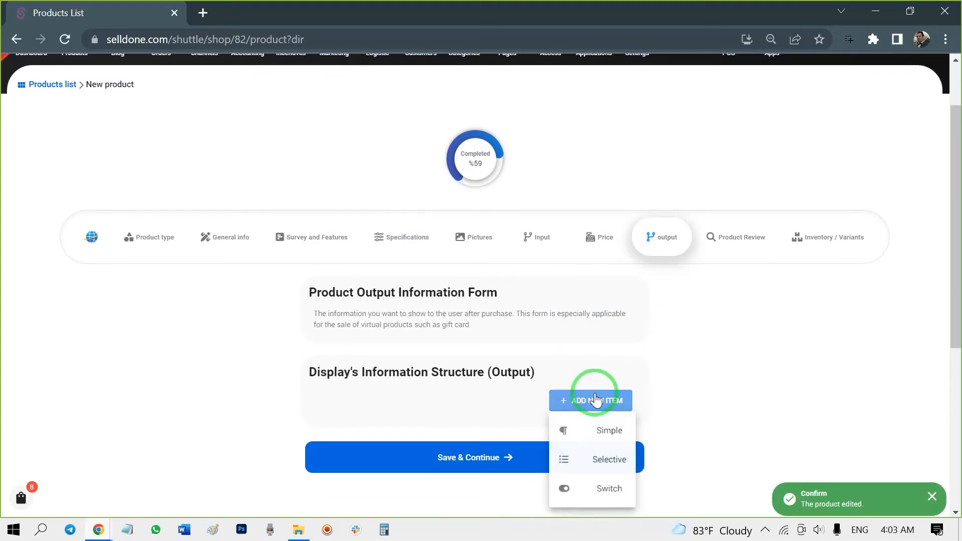
pyautogui.click(585, 429)
pyautogui.scroll(-1, 370, 397)
pyautogui.click(353, 335)
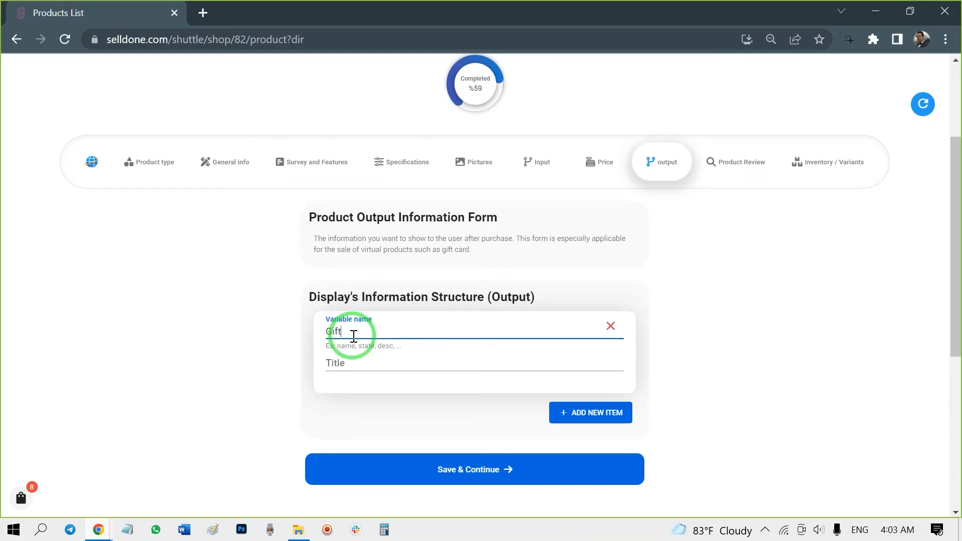
pyautogui.click(363, 360)
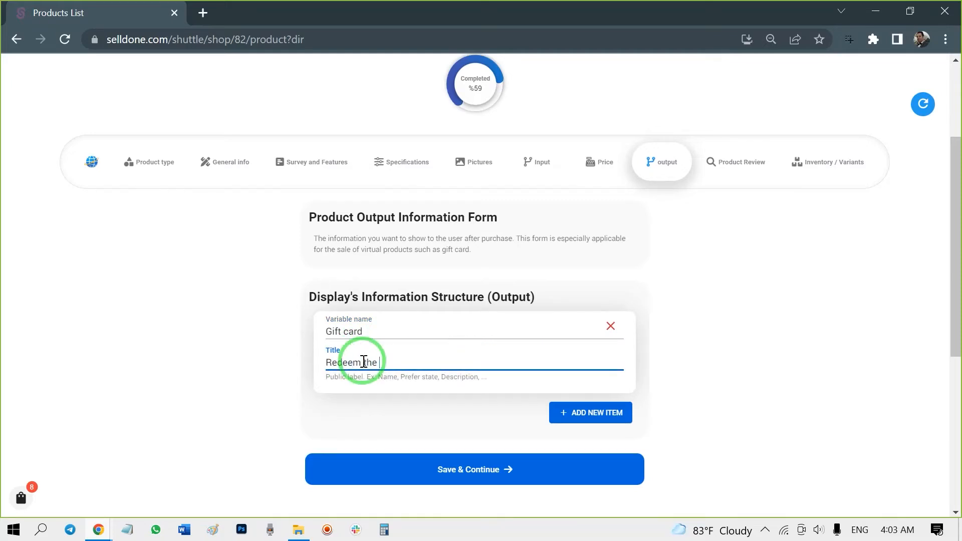
pyautogui.click(563, 460)
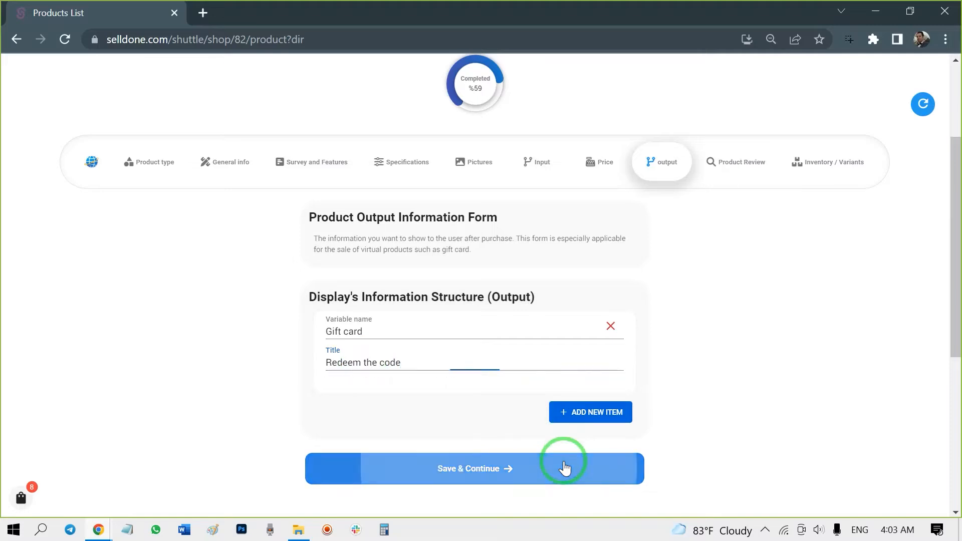
# - Title the product review Amazon Gift Card Overview and paste the document's Description section into its body
pyautogui.scroll(2, 558, 322)
pyautogui.scroll(-4, 414, 407)
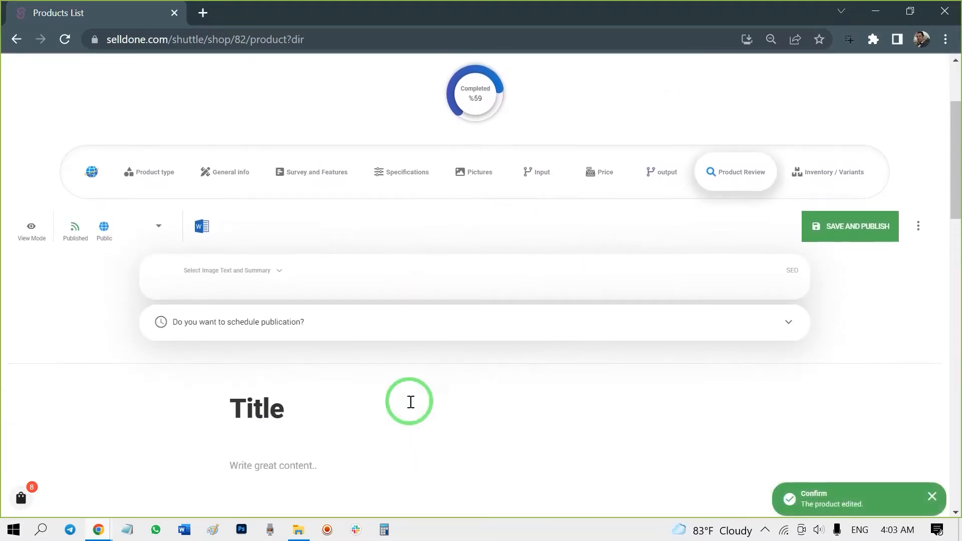
pyautogui.doubleClick(630, 13)
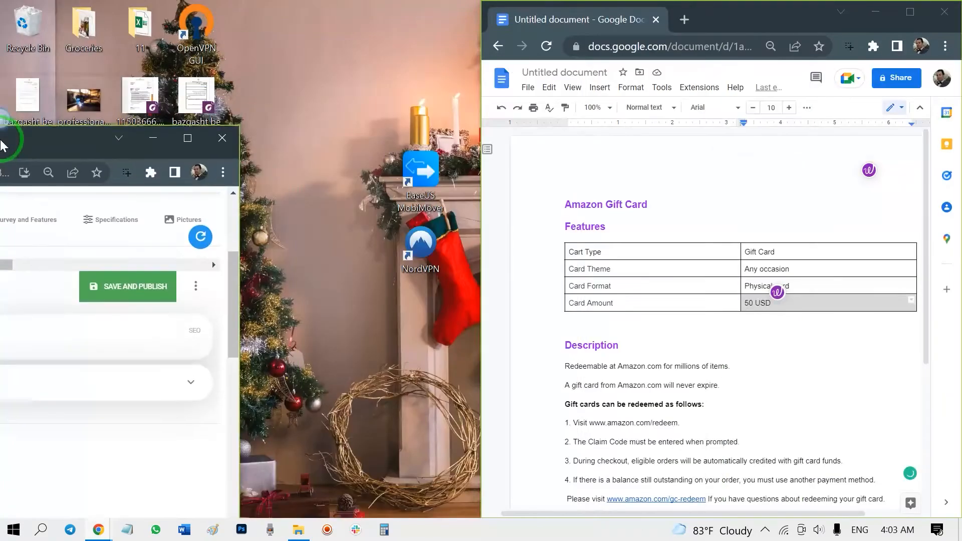
pyautogui.scroll(-1, 639, 294)
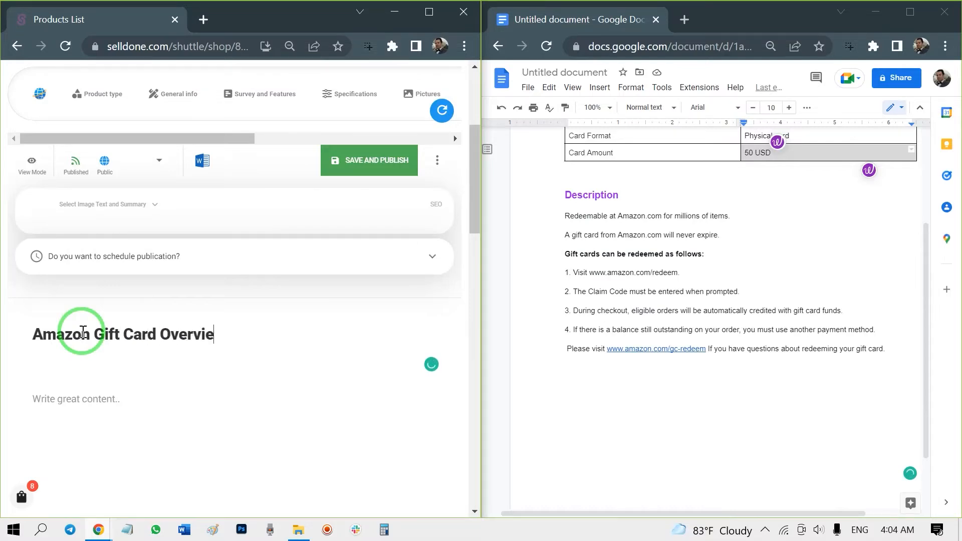
pyautogui.scroll(-3, 157, 380)
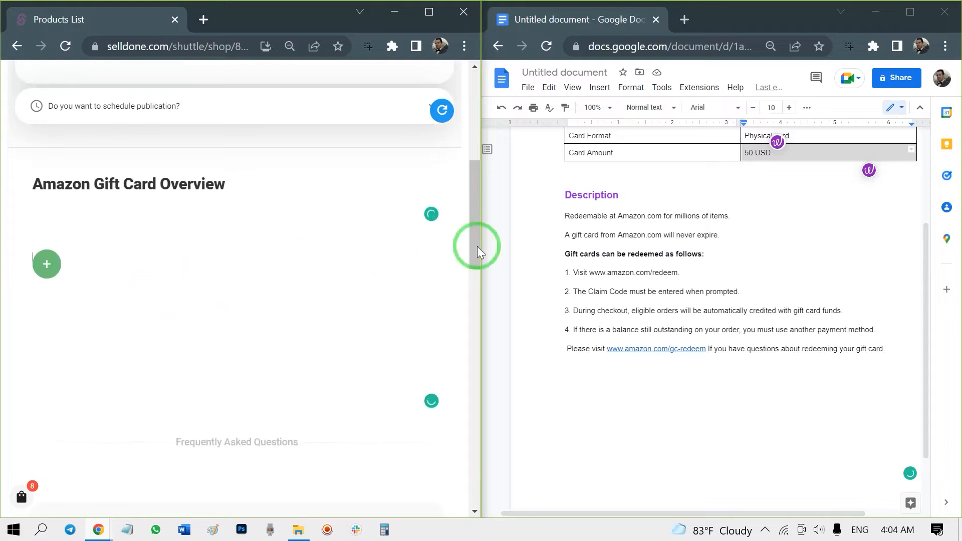
pyautogui.moveTo(562, 194); pyautogui.dragTo(882, 353)
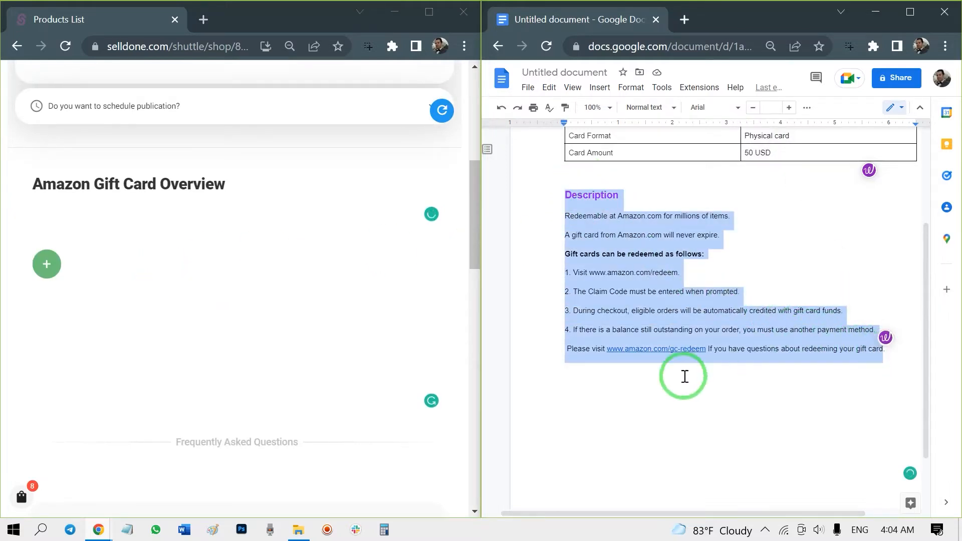
pyautogui.click(106, 267)
pyautogui.hotkey('ctrl', 'v')
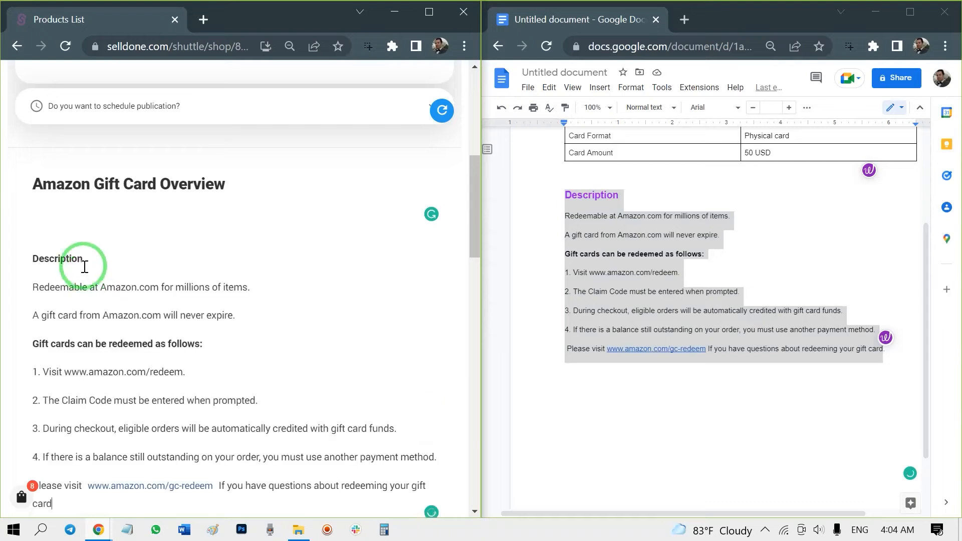
# - Format the Description line in the review as an H2 heading
pyautogui.doubleClick(68, 257)
pyautogui.click(133, 232)
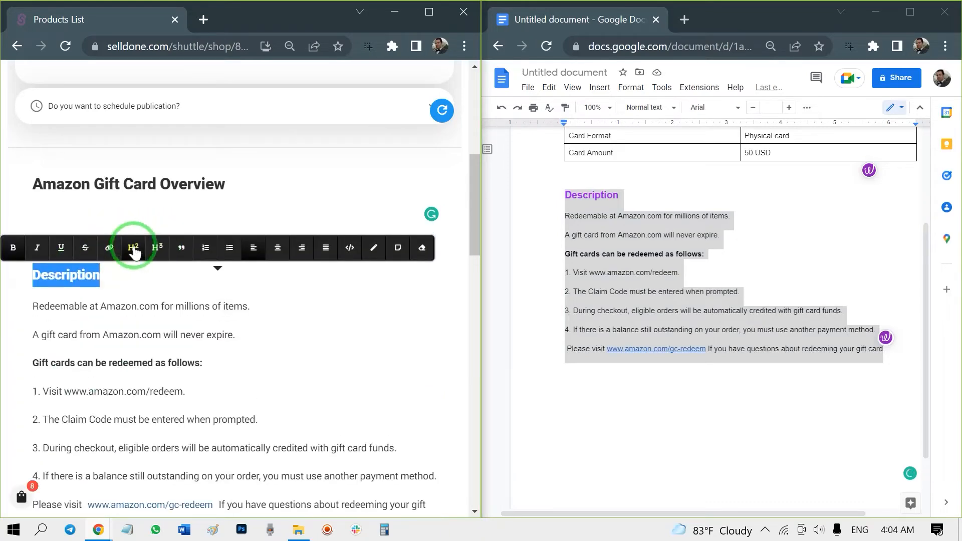
pyautogui.click(174, 300)
# - Save the product review and continue to the Inventory / Variants section
pyautogui.scroll(-8, 215, 344)
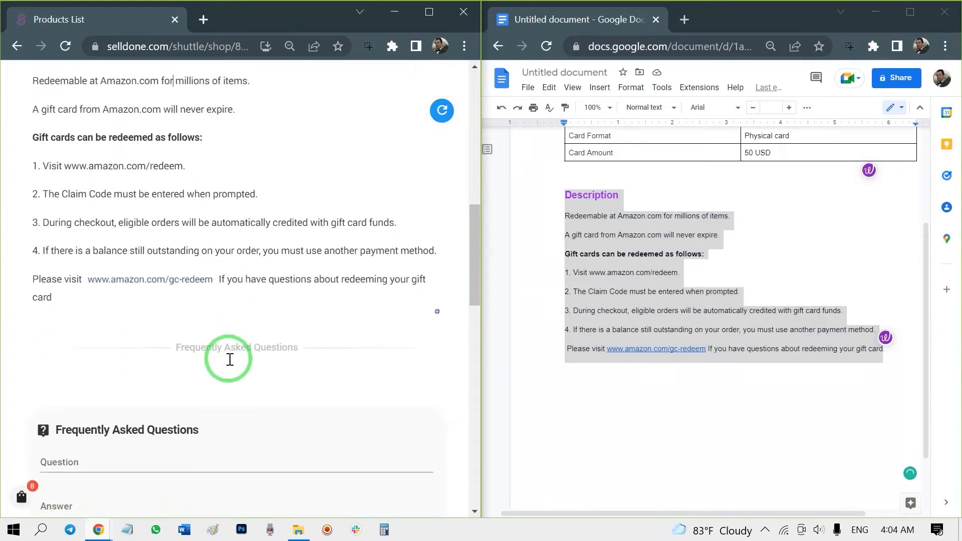
pyautogui.scroll(-3, 232, 377)
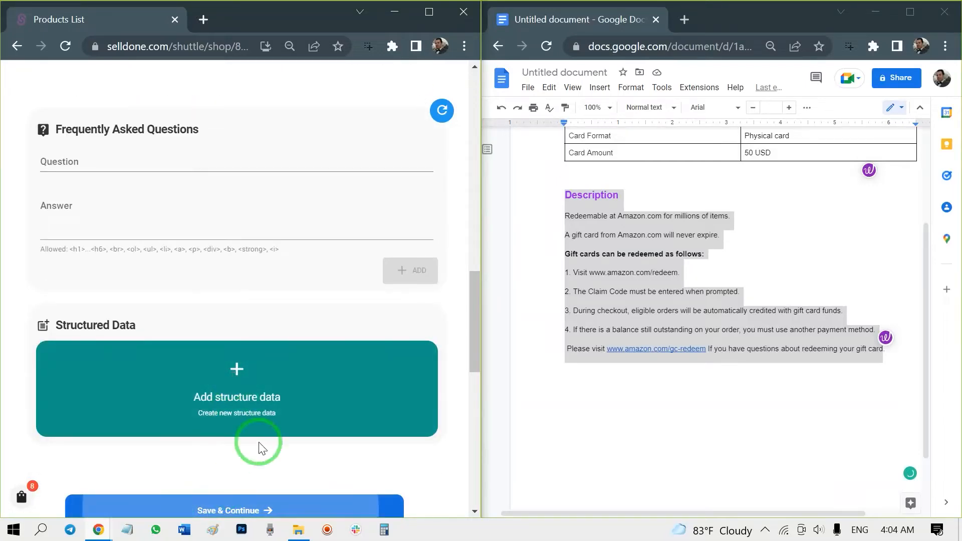
pyautogui.click(422, 13)
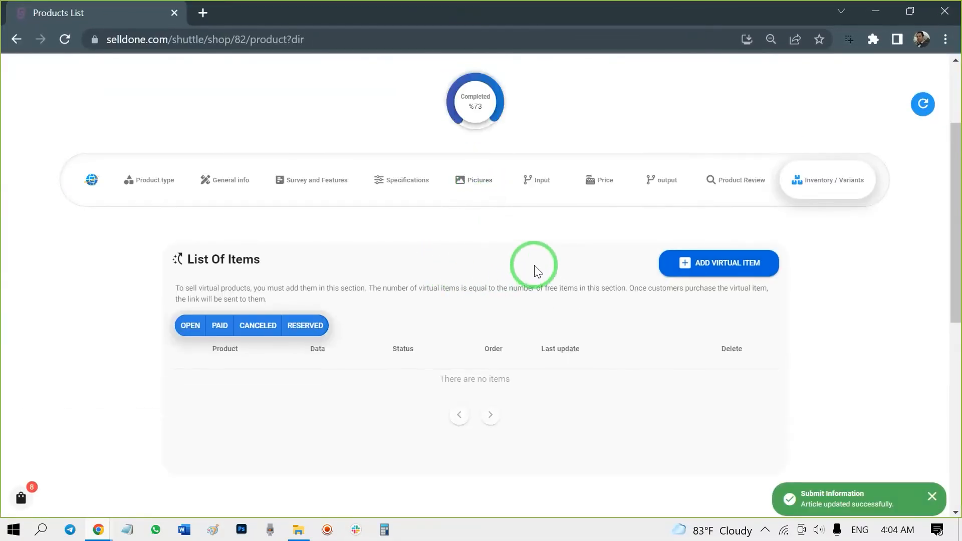
# - Add two virtual items to the product's list of items, entering a redeem code for each
pyautogui.scroll(-2, 537, 270)
pyautogui.click(737, 186)
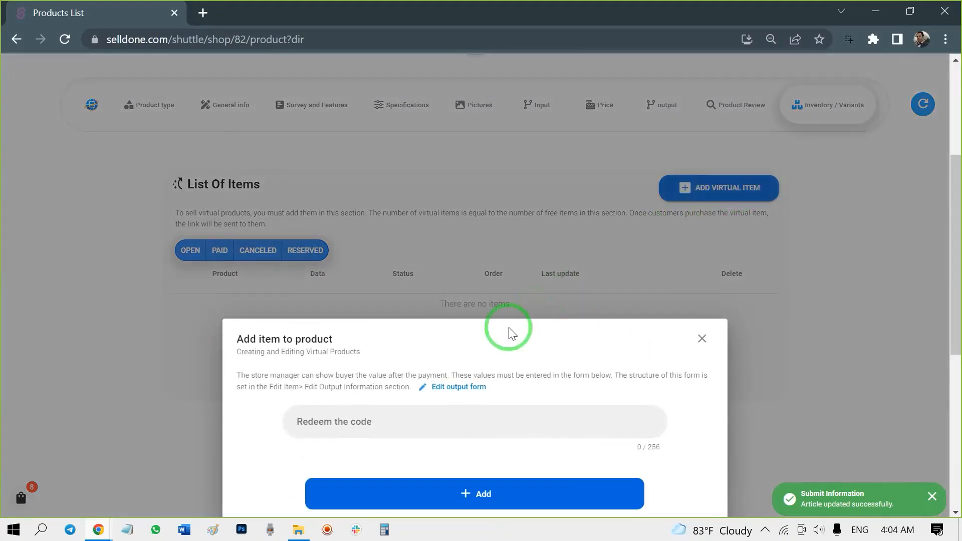
pyautogui.click(377, 424)
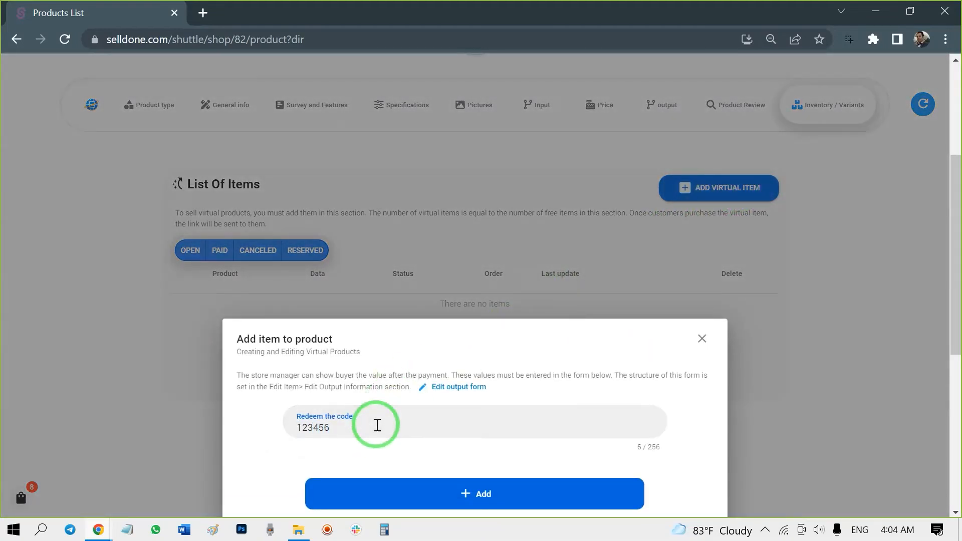
pyautogui.click(405, 496)
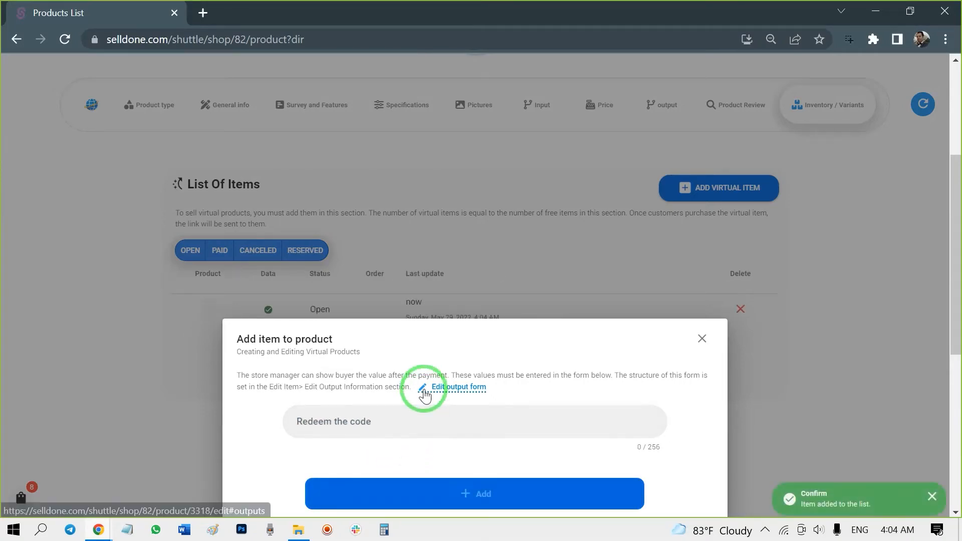
pyautogui.click(367, 431)
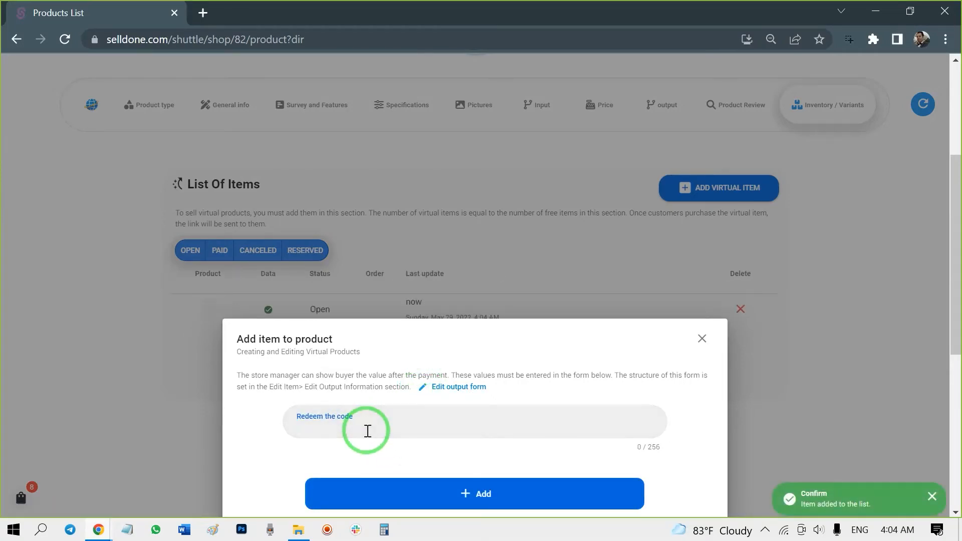
pyautogui.write('jhjkhk77893')
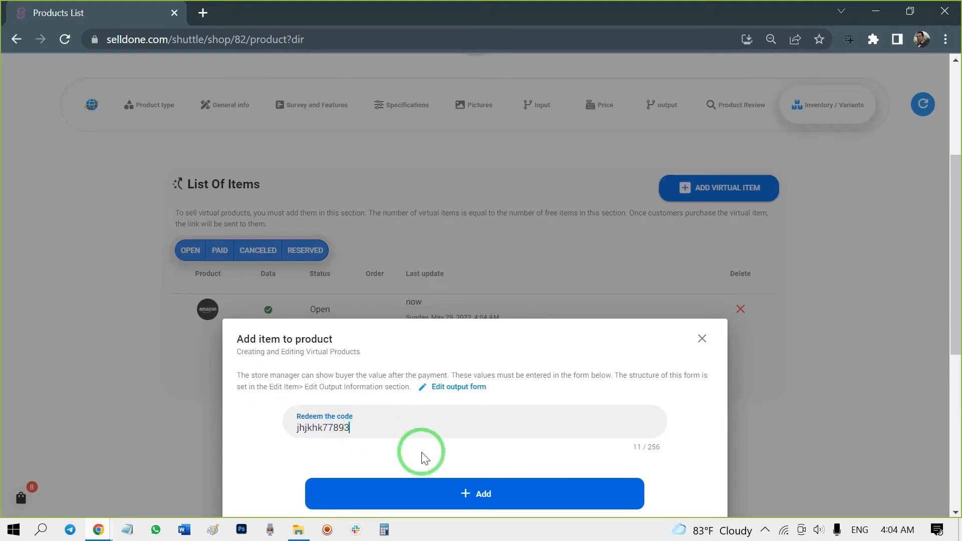
pyautogui.click(446, 501)
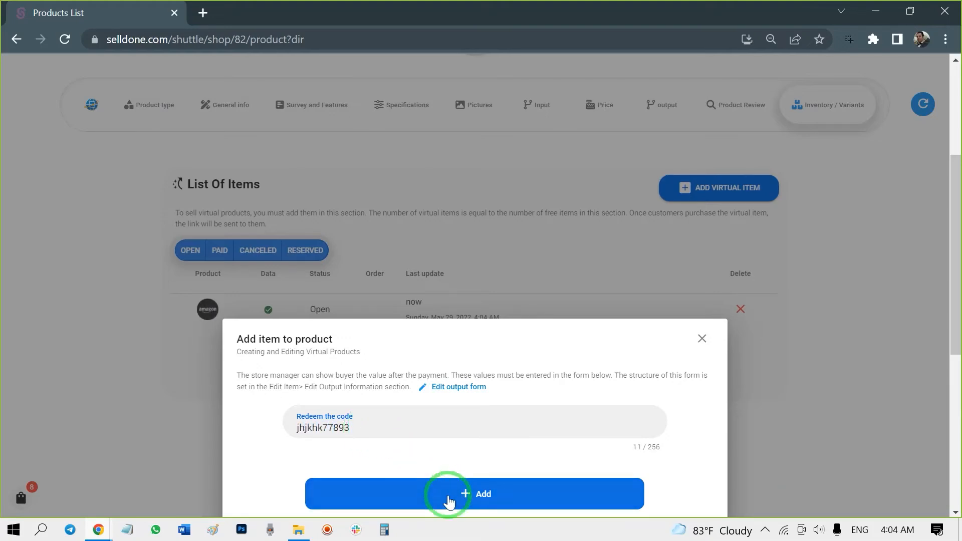
pyautogui.click(837, 323)
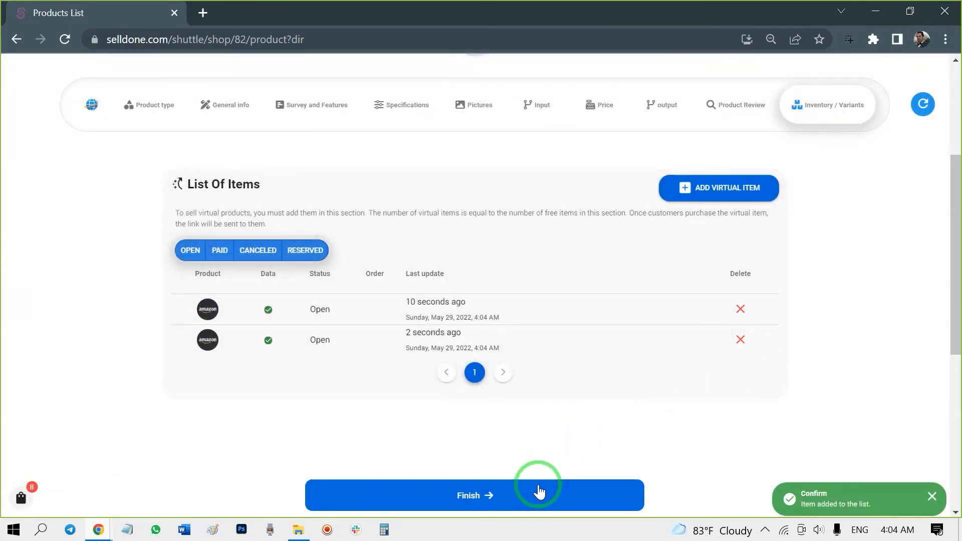
# - Finish the product setup and scroll through the product dashboard summary
pyautogui.click(539, 491)
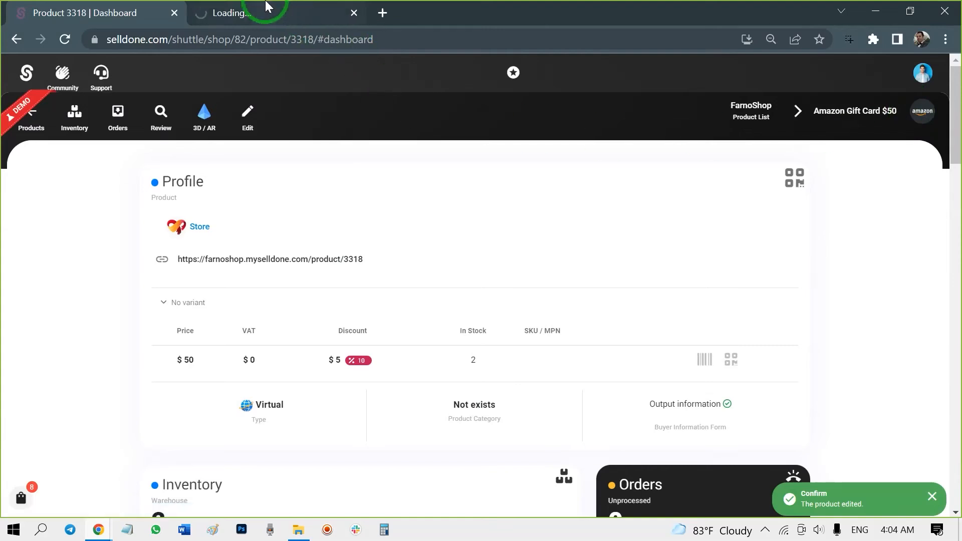
pyautogui.scroll(-2, 134, 196)
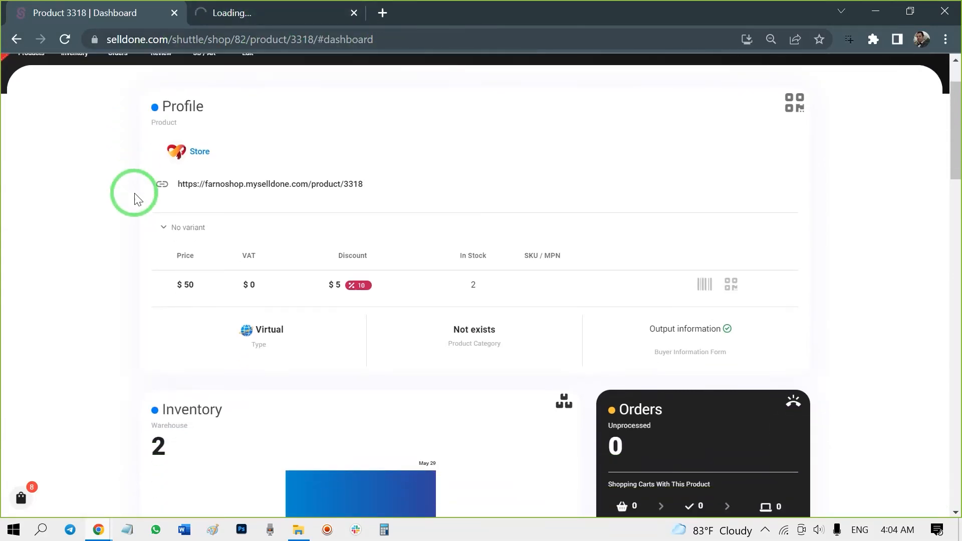
pyautogui.scroll(-3, 135, 198)
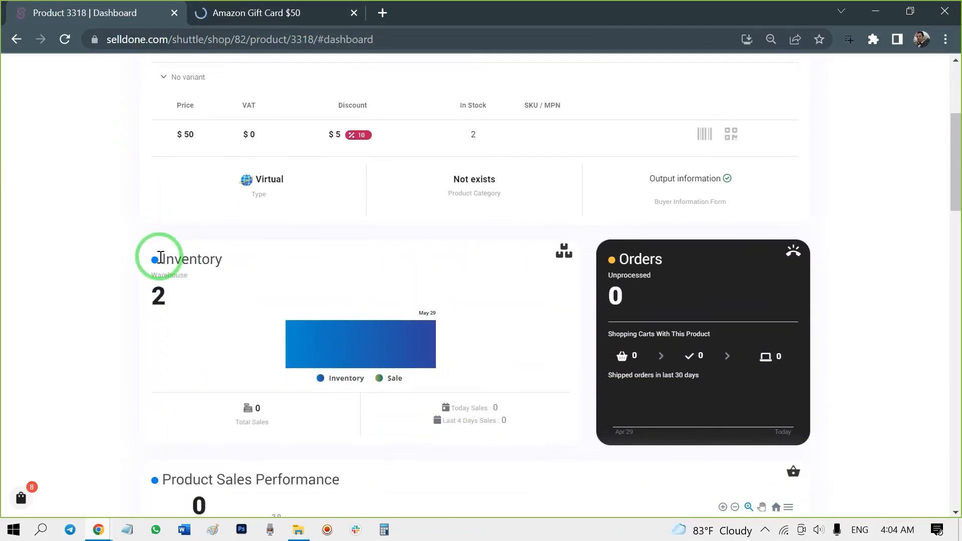
pyautogui.scroll(-2, 146, 343)
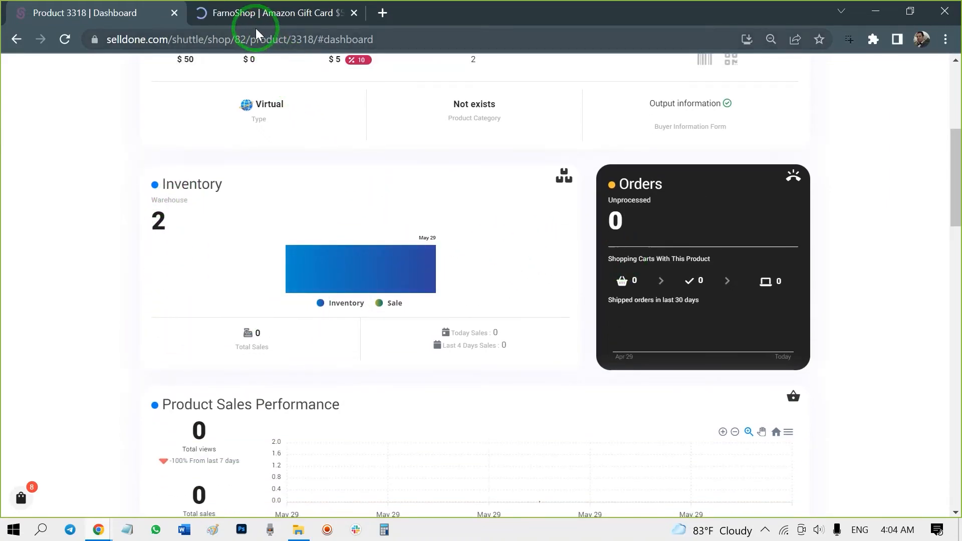
# - Open the product's storefront page and examine its price, specifications and review content
pyautogui.click(250, 14)
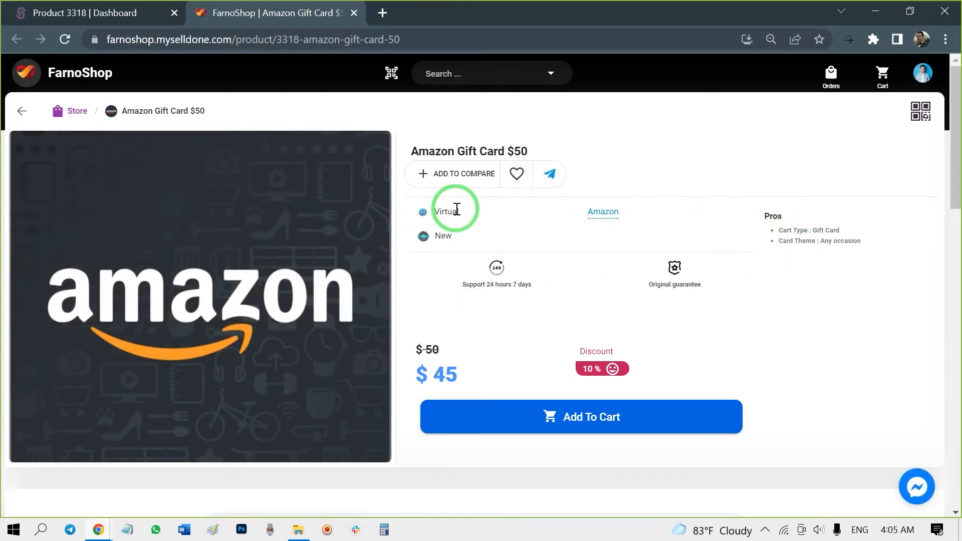
pyautogui.scroll(-7, 487, 310)
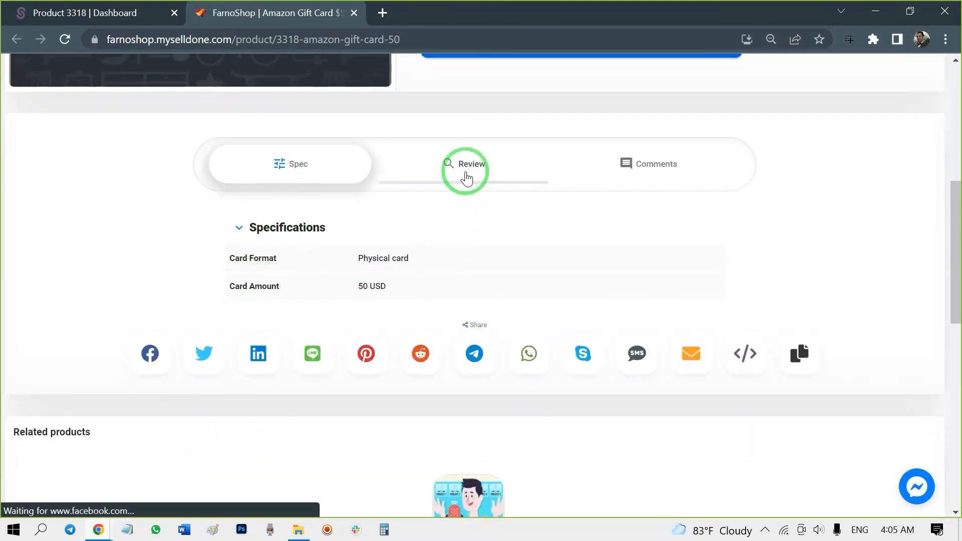
pyautogui.click(464, 170)
pyautogui.scroll(-3, 311, 280)
pyautogui.scroll(-2, 311, 281)
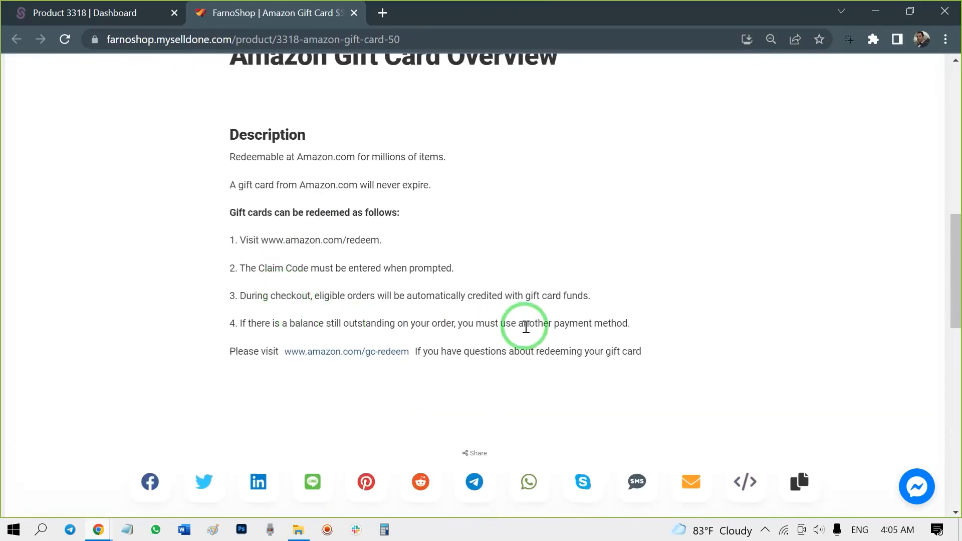
pyautogui.scroll(4, 586, 329)
pyautogui.scroll(6, 587, 328)
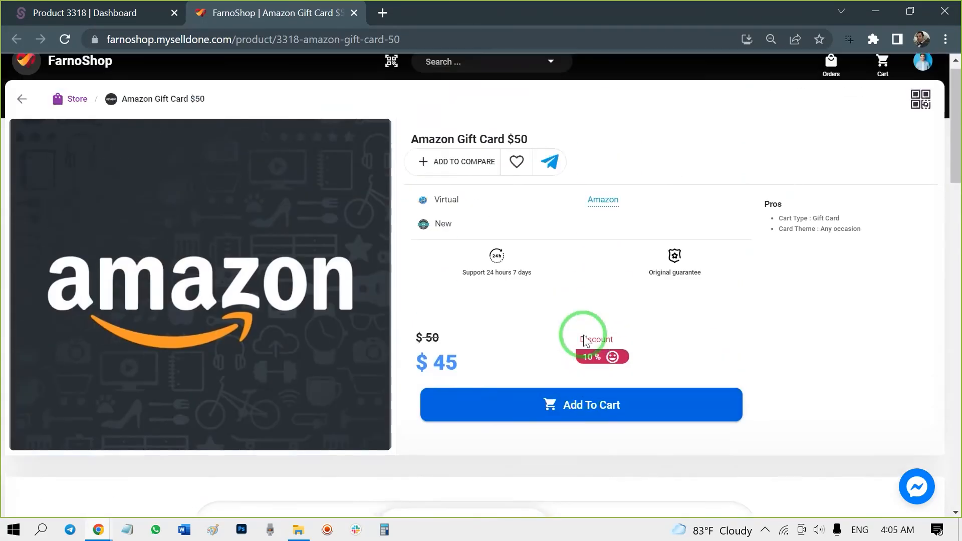
# - Add the gift card to the cart and start paying with the Stripe online payment method
pyautogui.click(578, 425)
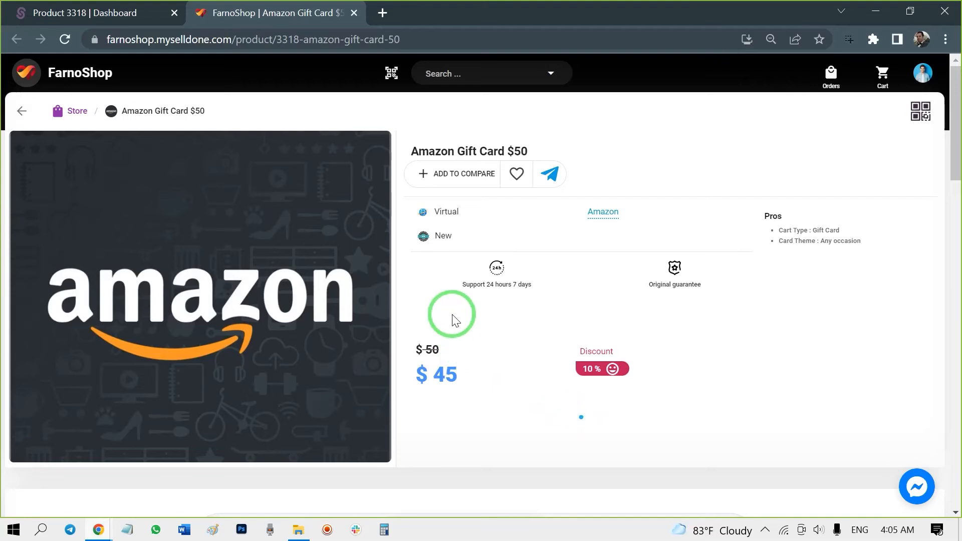
pyautogui.click(458, 508)
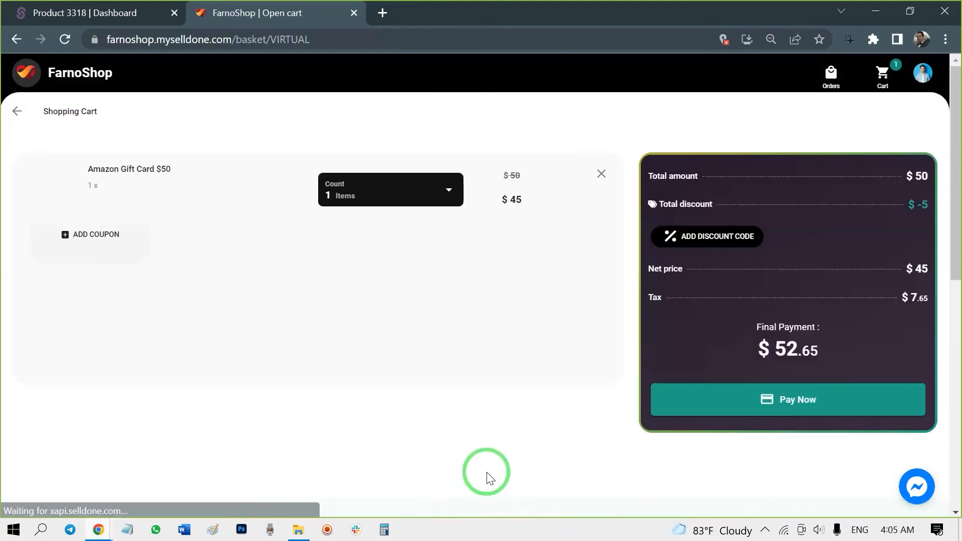
pyautogui.click(700, 403)
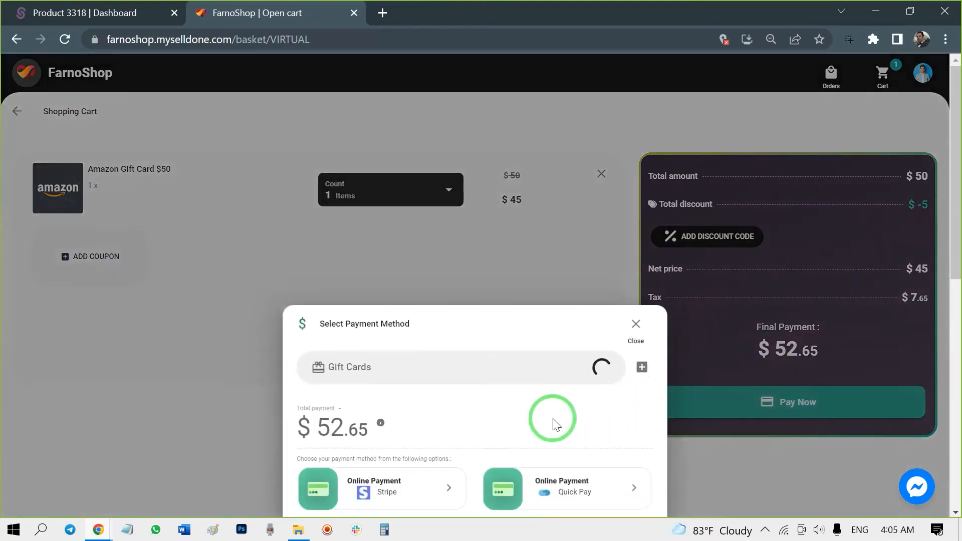
pyautogui.click(360, 485)
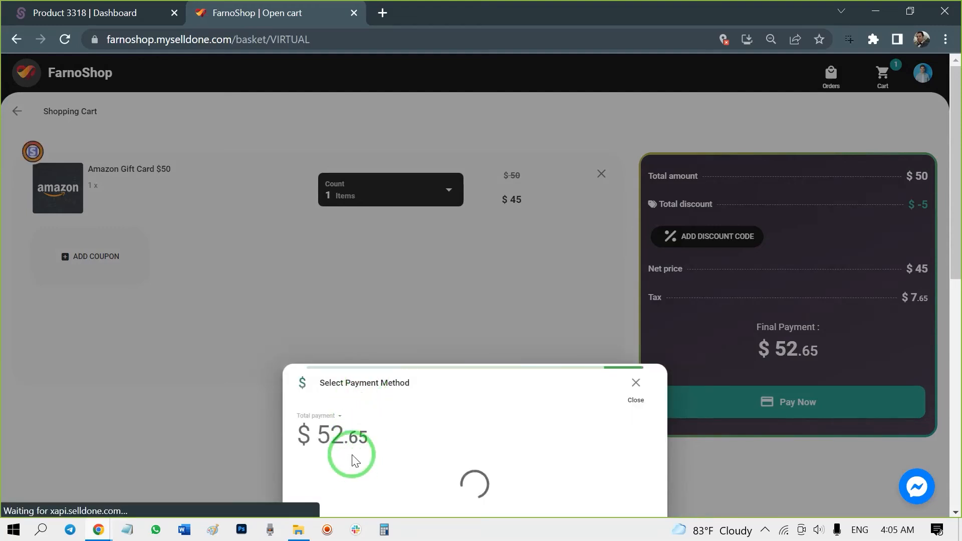
# - Fill in the test card number, expiration date, CVC and ZIP code in the Stripe form and submit the payment
pyautogui.click(348, 392)
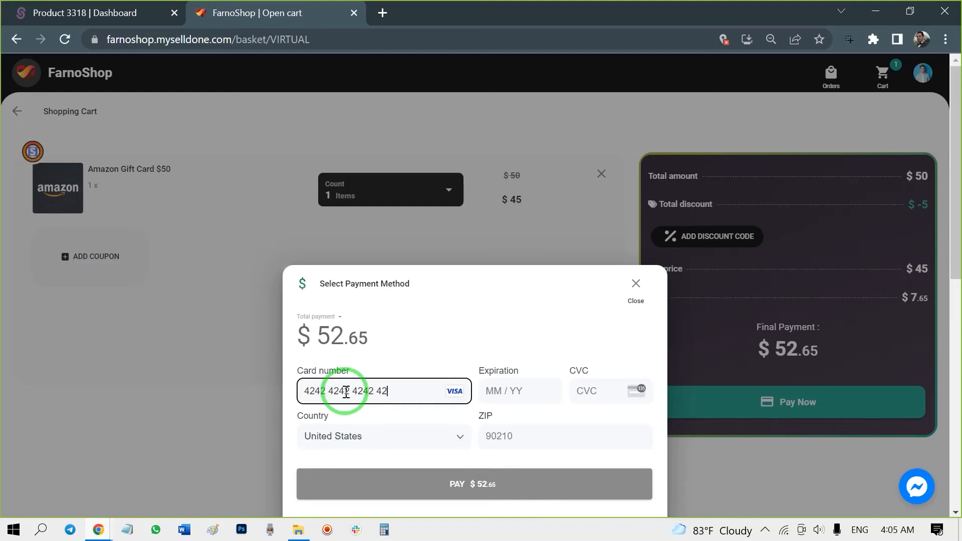
pyautogui.click(486, 391)
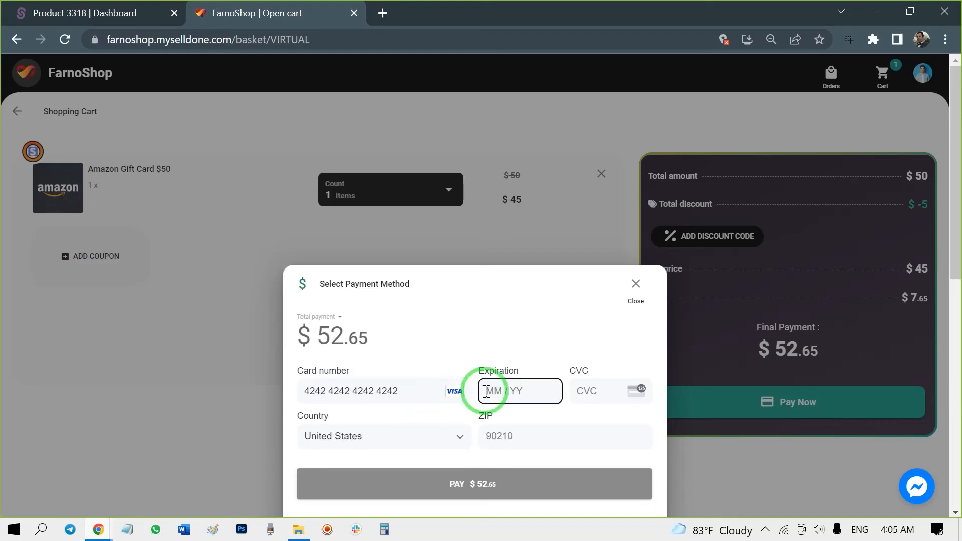
pyautogui.write('0125123')
pyautogui.click(543, 441)
pyautogui.write('12121')
pyautogui.click(491, 486)
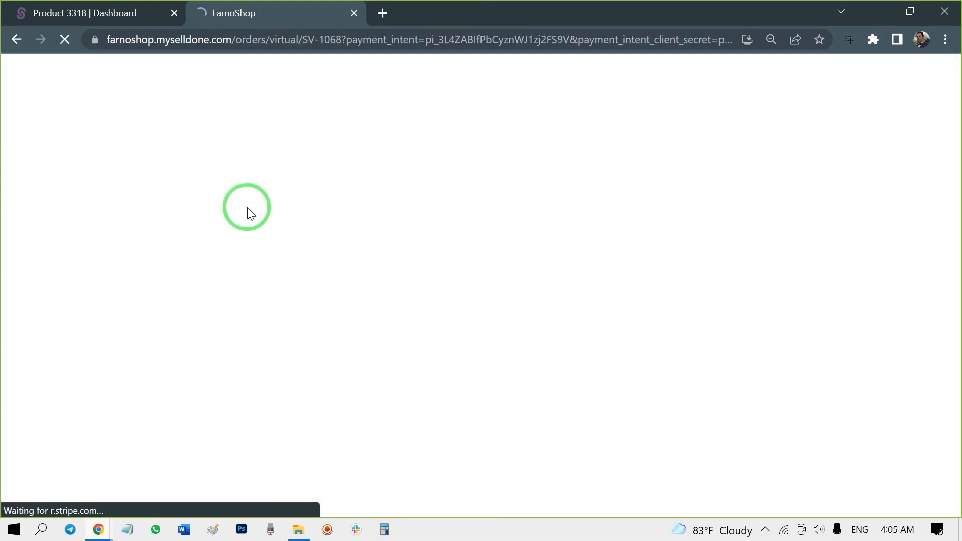
# - Review the resulting order's payment details, cart and the gift card's redeem code, then return to the product dashboard tab
pyautogui.scroll(-6, 279, 248)
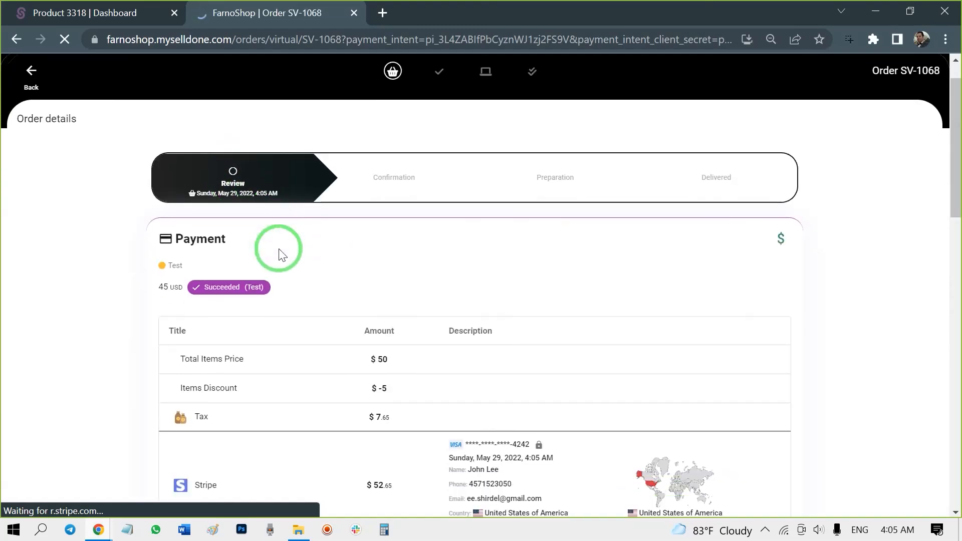
pyautogui.scroll(-8, 279, 249)
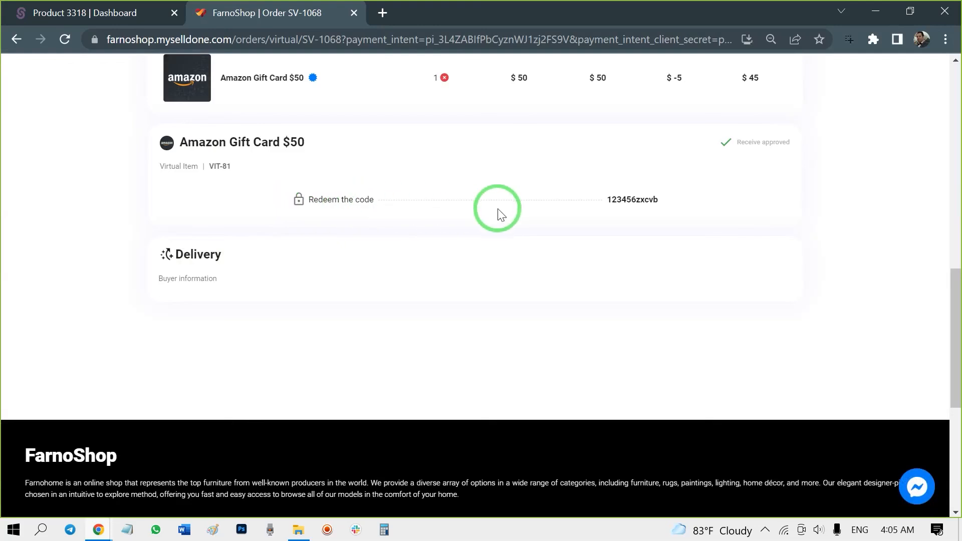
pyautogui.scroll(9, 429, 242)
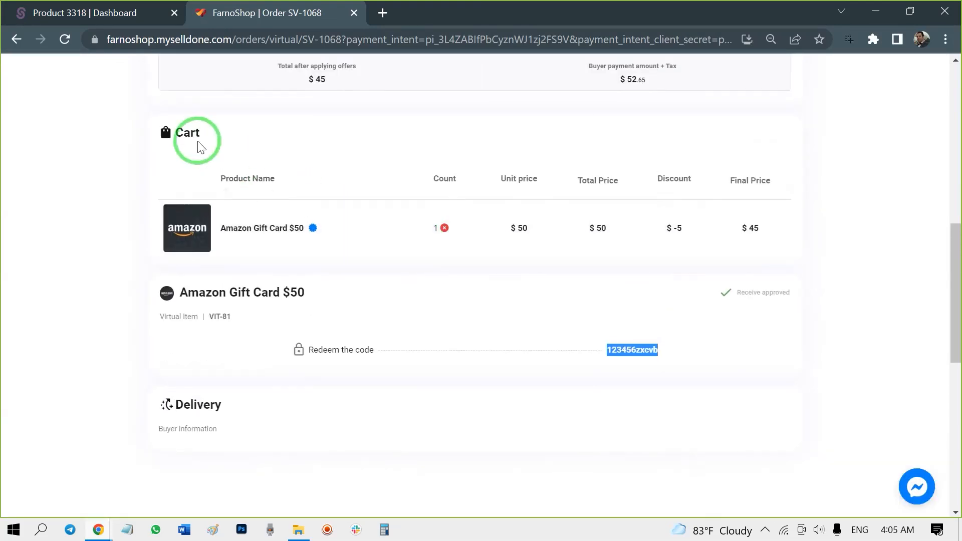
pyautogui.scroll(3, 196, 200)
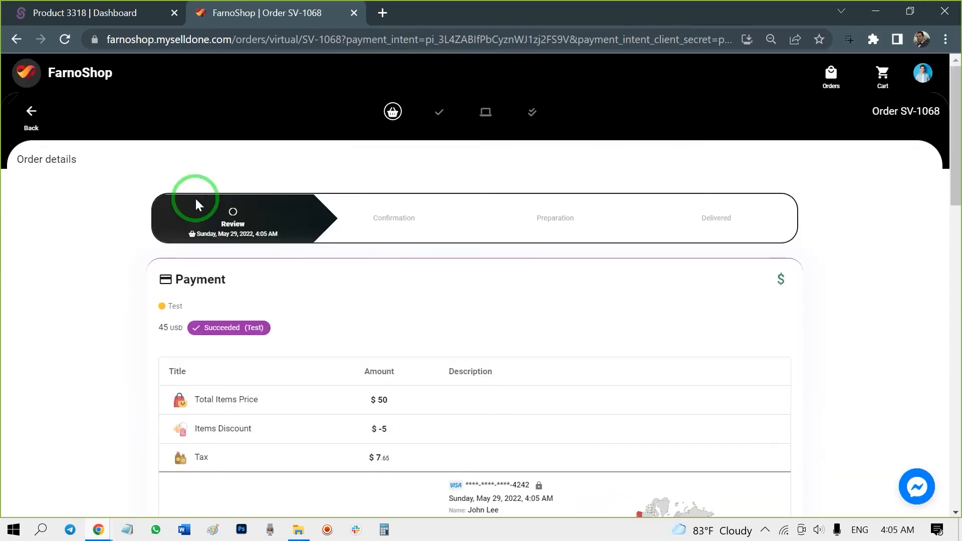
pyautogui.click(80, 13)
pyautogui.scroll(1, 100, 198)
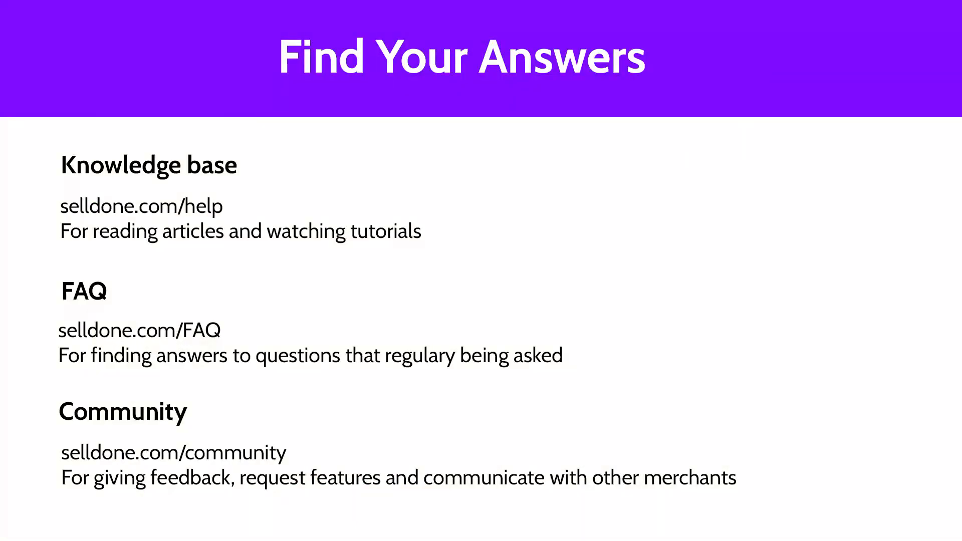